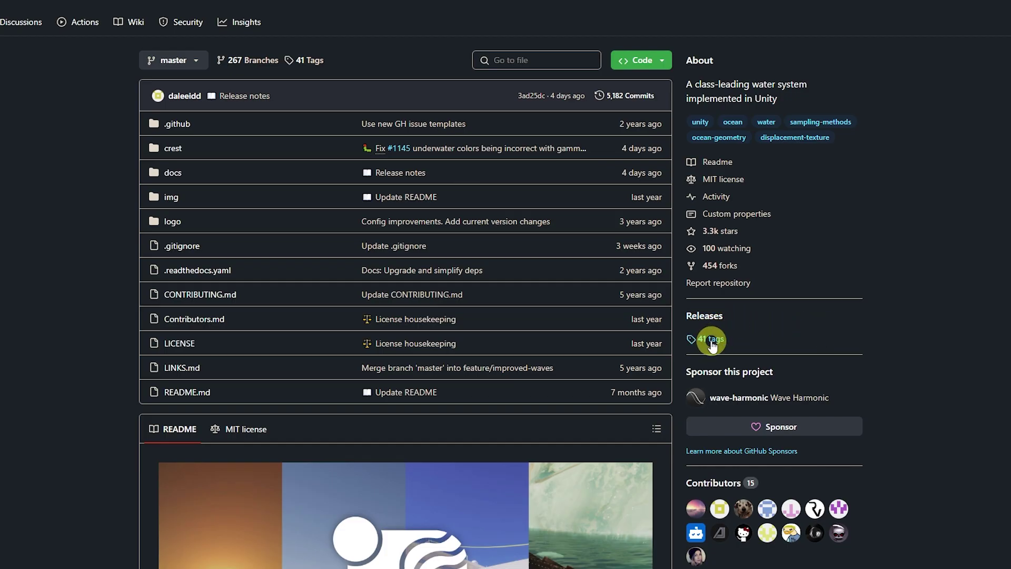
Open the Crest repository's Tags page listing all 41 tags.
click(711, 340)
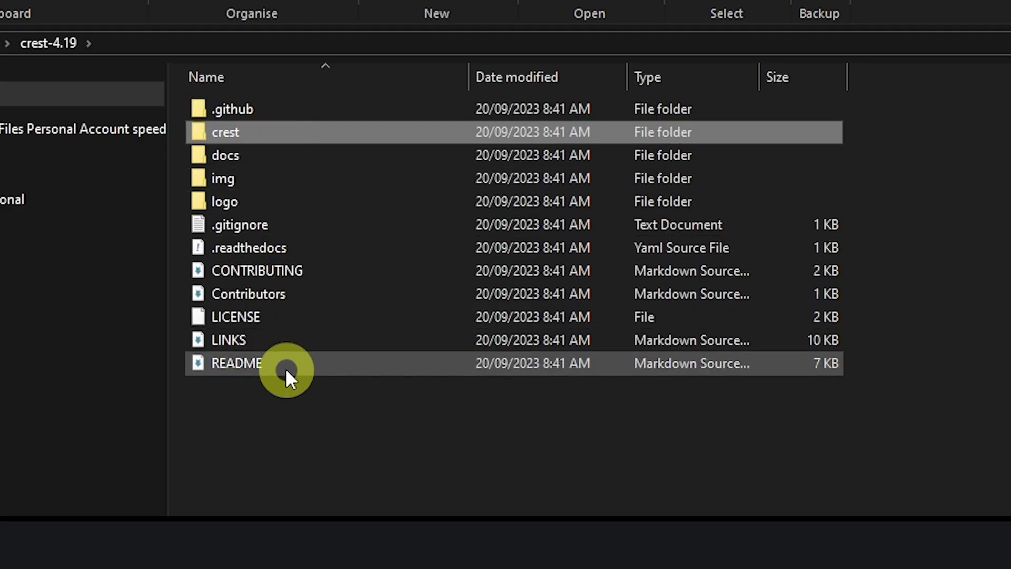
Browse into crest-4.19/crest/Assets and select the Crest folder to copy into the project.
double_click(254, 130)
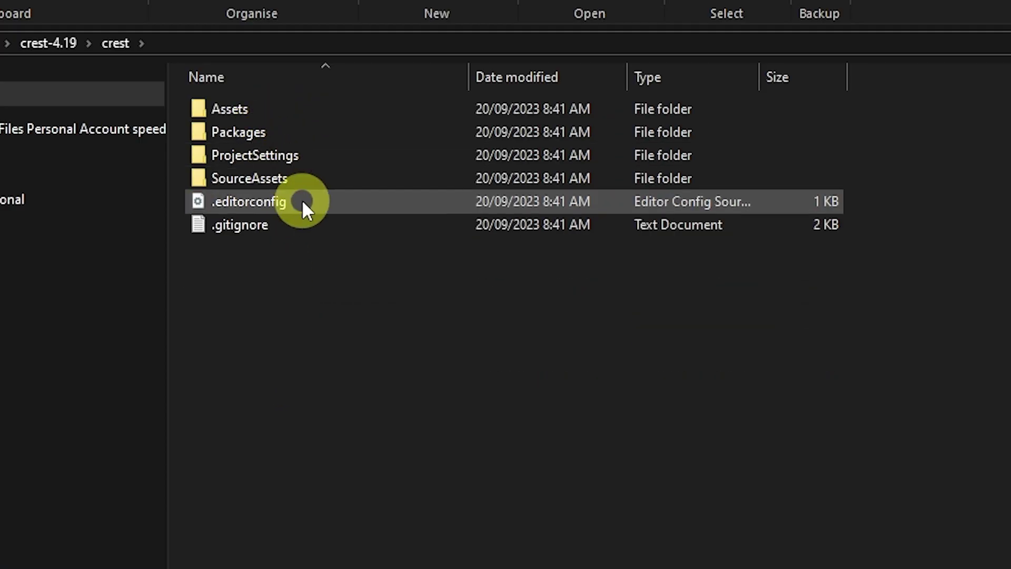
double_click(280, 113)
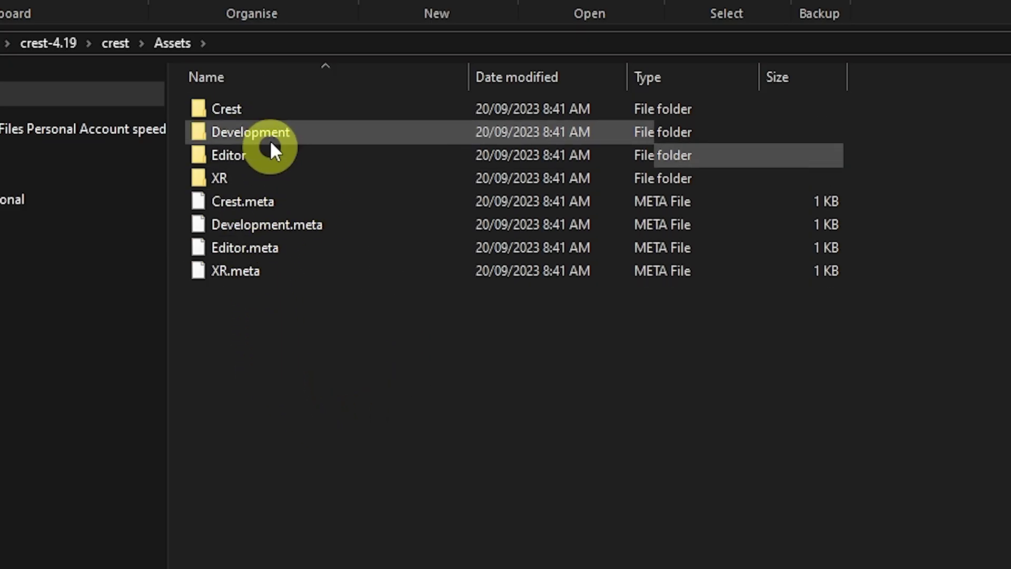
click(240, 117)
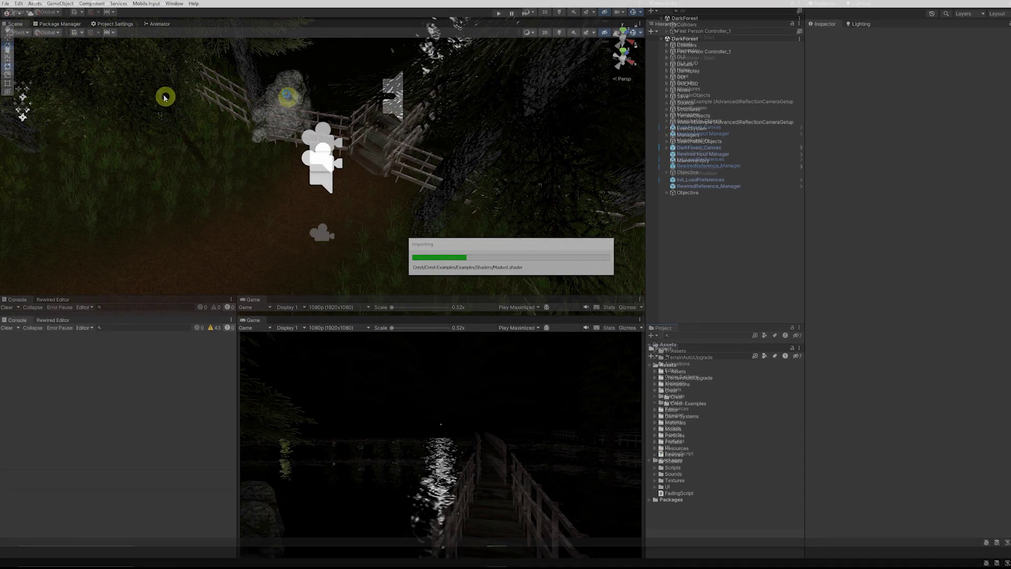
Open Project Settings and review the Player page's Other Settings, confirming Linear color space.
click(20, 4)
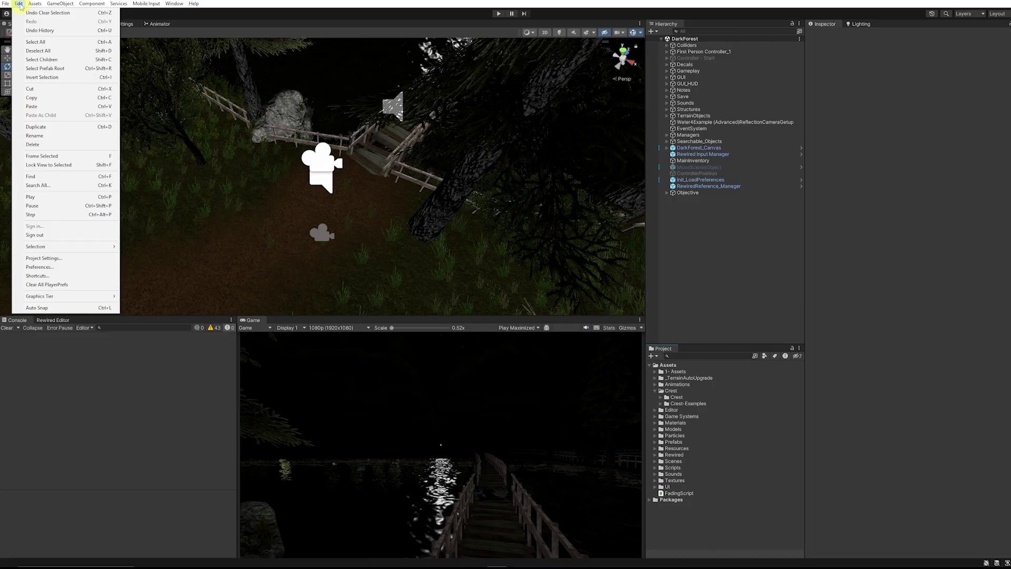
click(63, 258)
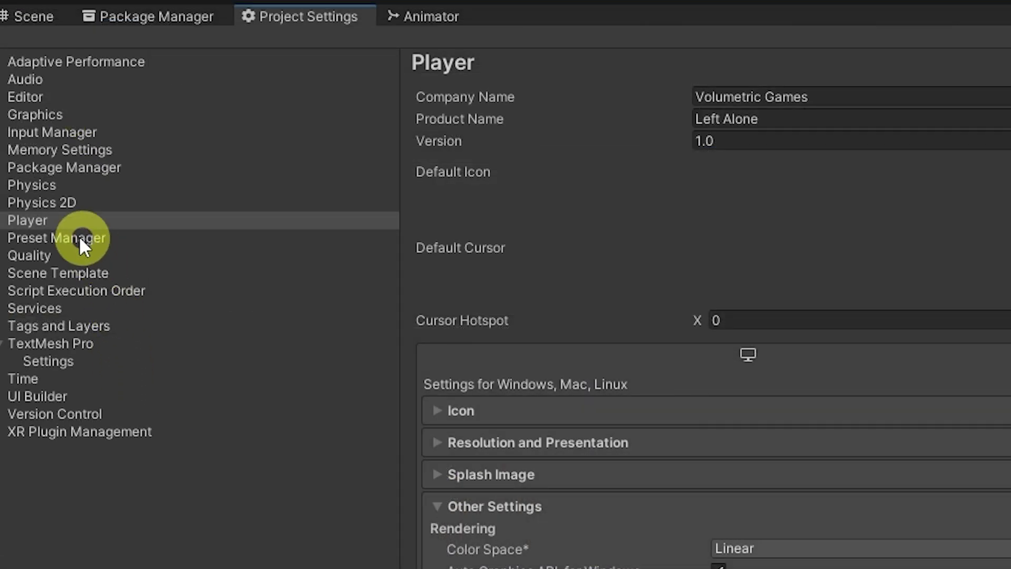
click(18, 98)
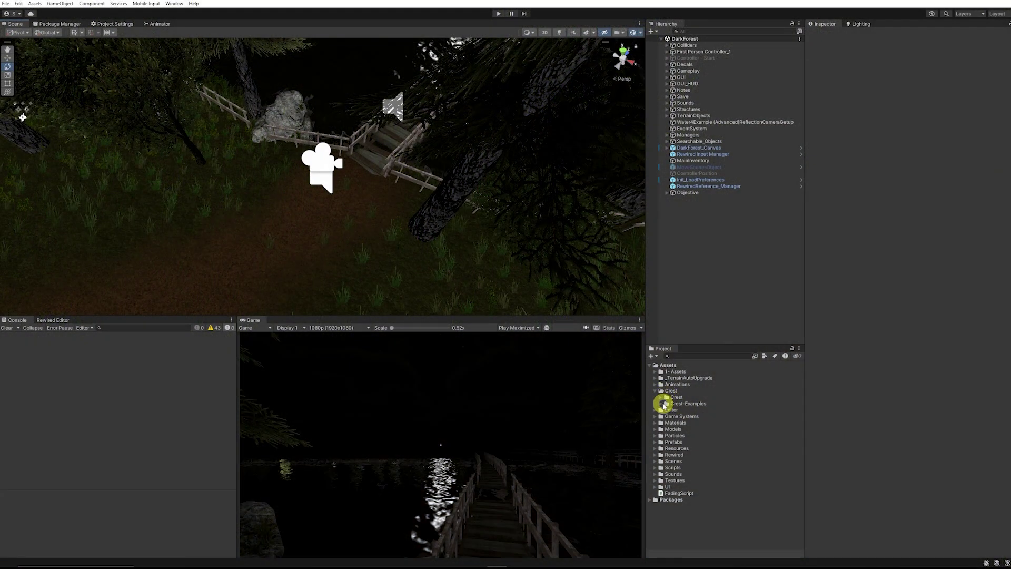
Open the Crest-Examples main scene, select Ocean, and show its Ocean-Underwater material properties.
click(665, 404)
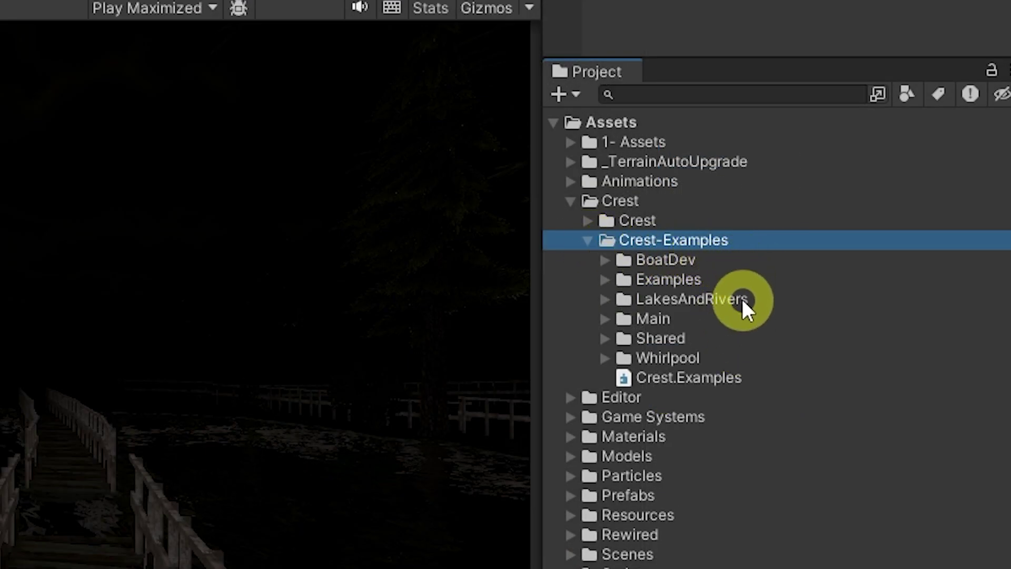
click(605, 299)
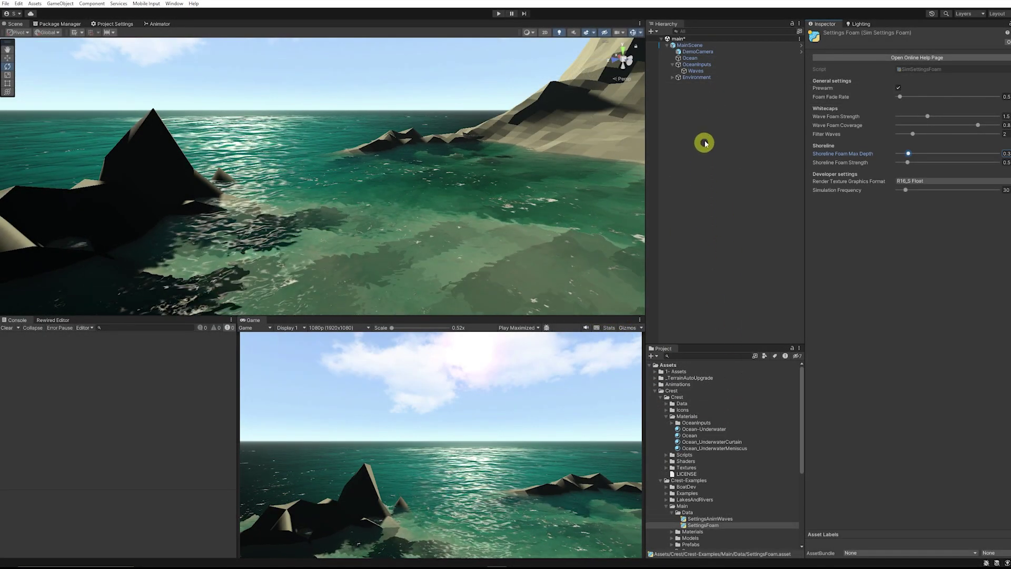
click(693, 58)
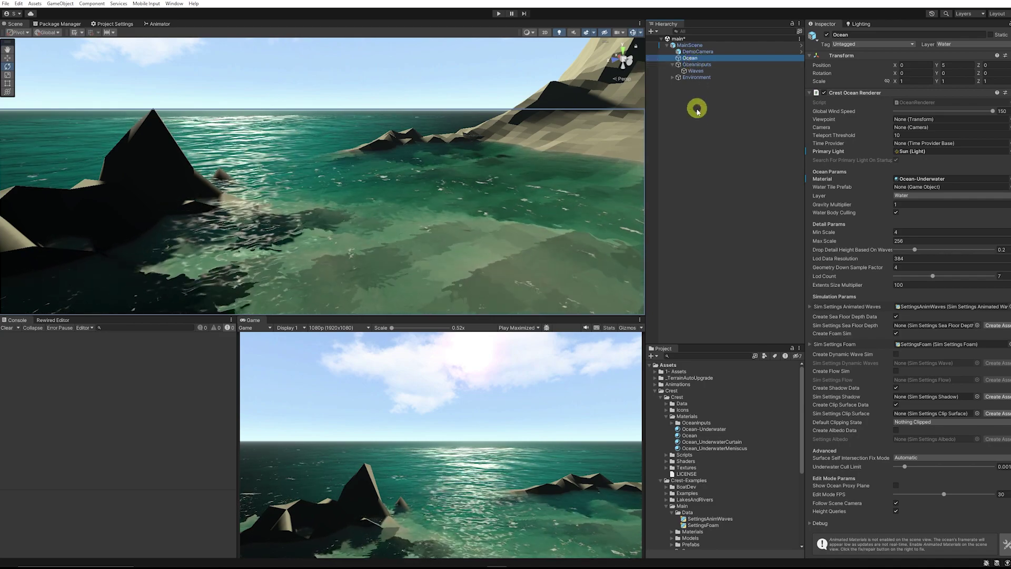
right_click(697, 111)
click(696, 59)
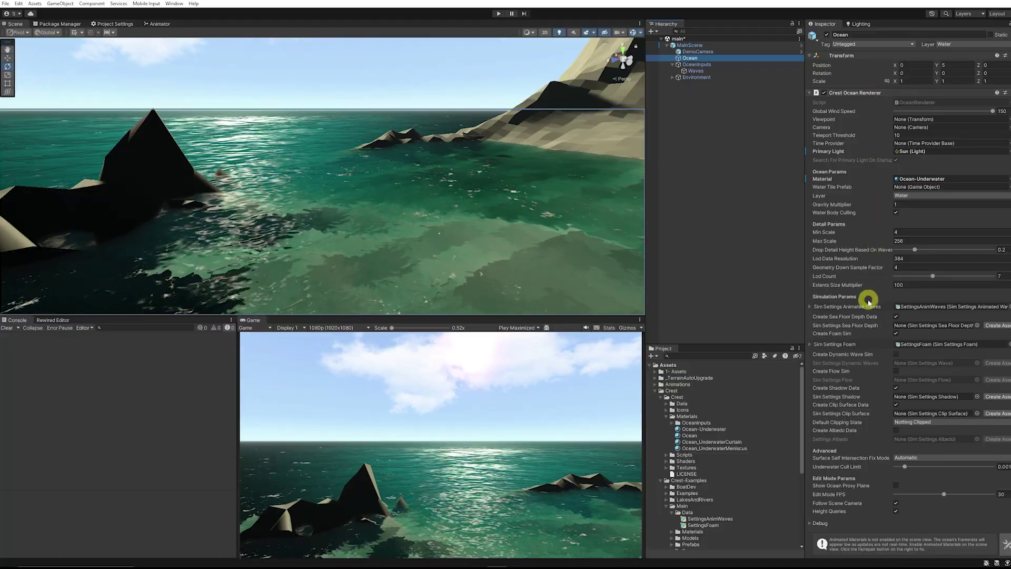
click(916, 179)
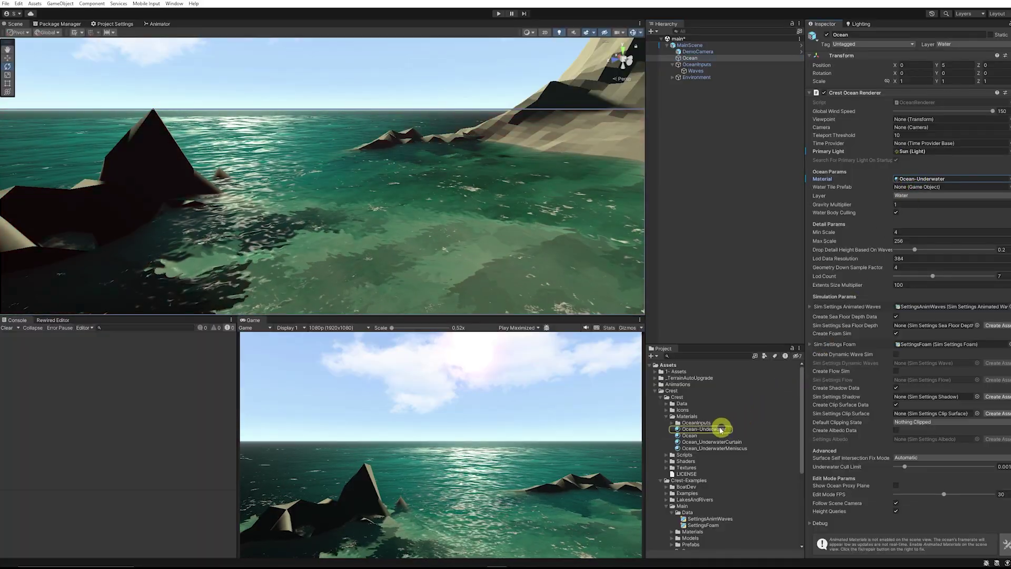
click(707, 430)
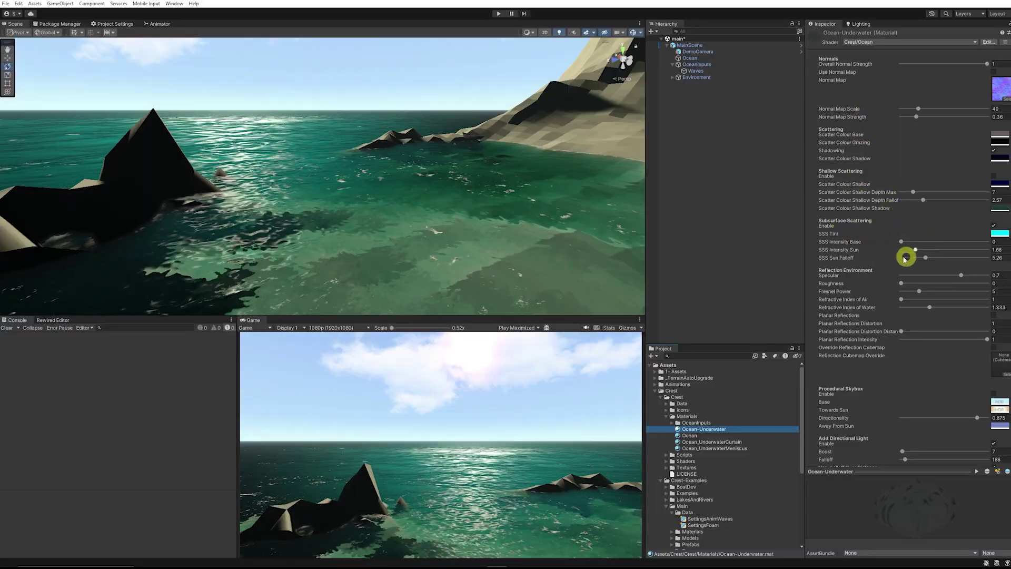
Adjust the SSS strength slider and try SSS tint colours from deep teal to near-white.
scroll(861, 279, down, 4)
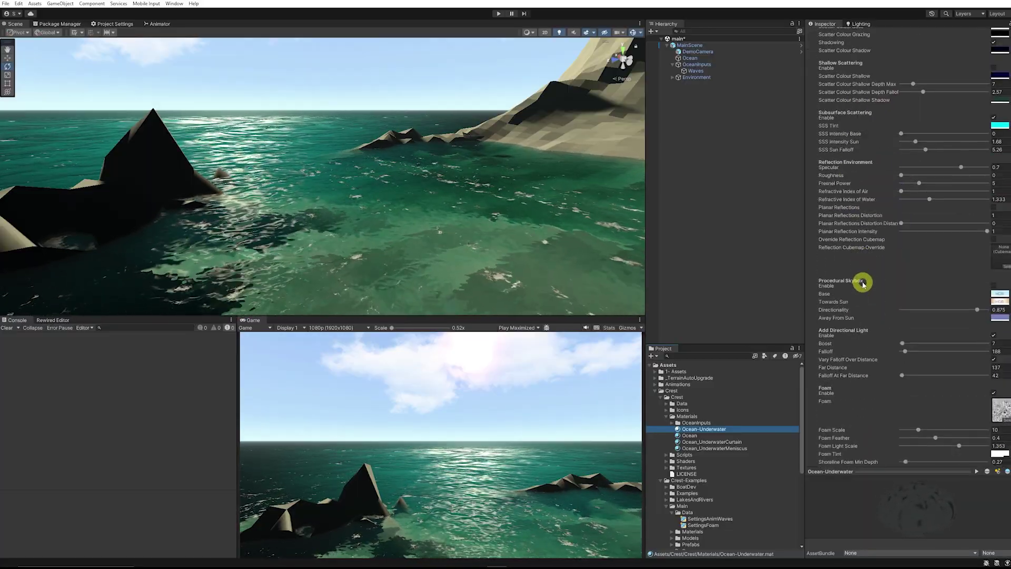
scroll(862, 316, up, 4)
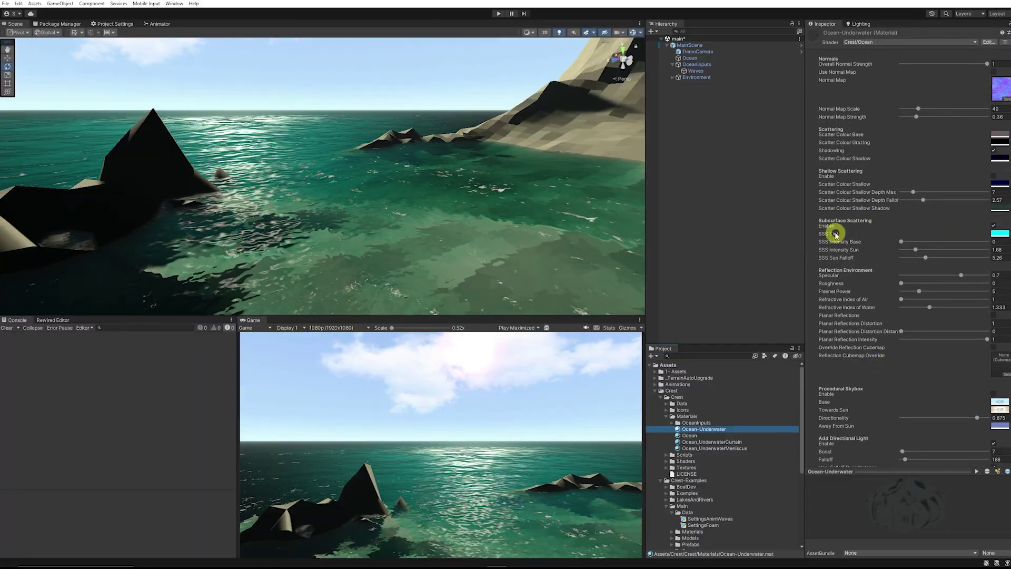
drag(946, 241, 901, 240)
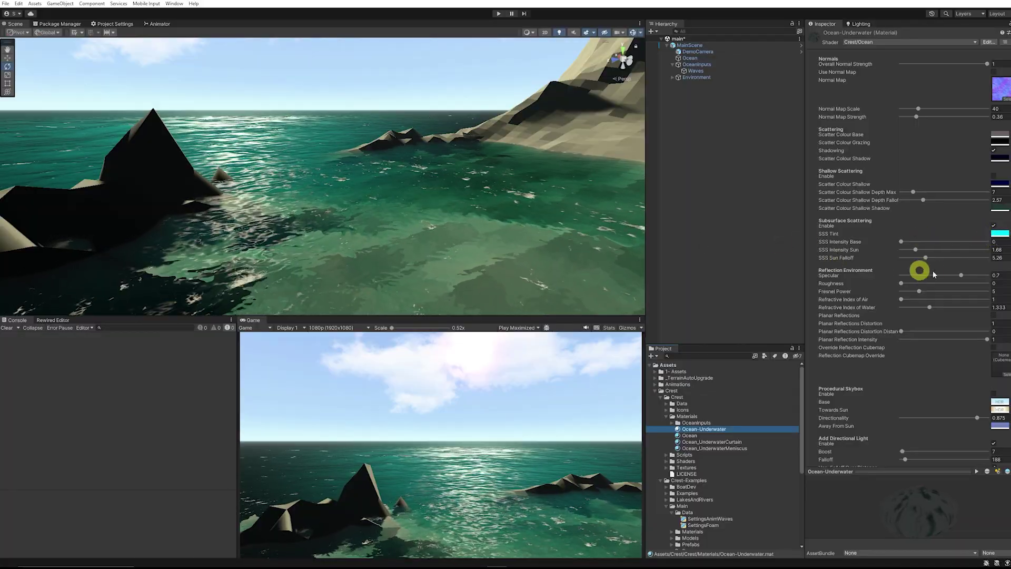
click(998, 233)
click(989, 289)
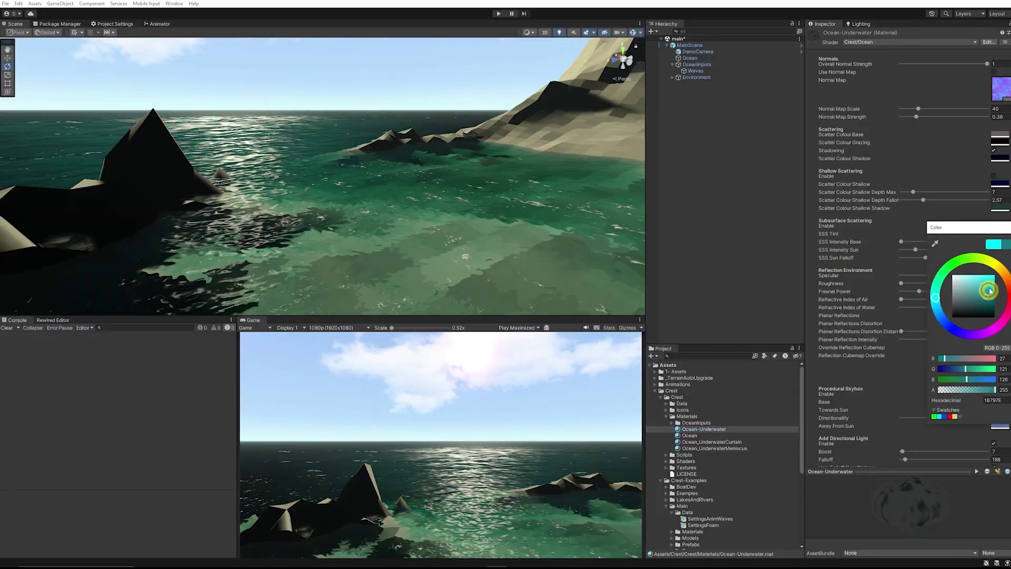
drag(990, 289, 968, 268)
Close the colour picker and reselect Ocean to view its Crest Ocean Renderer settings.
click(698, 71)
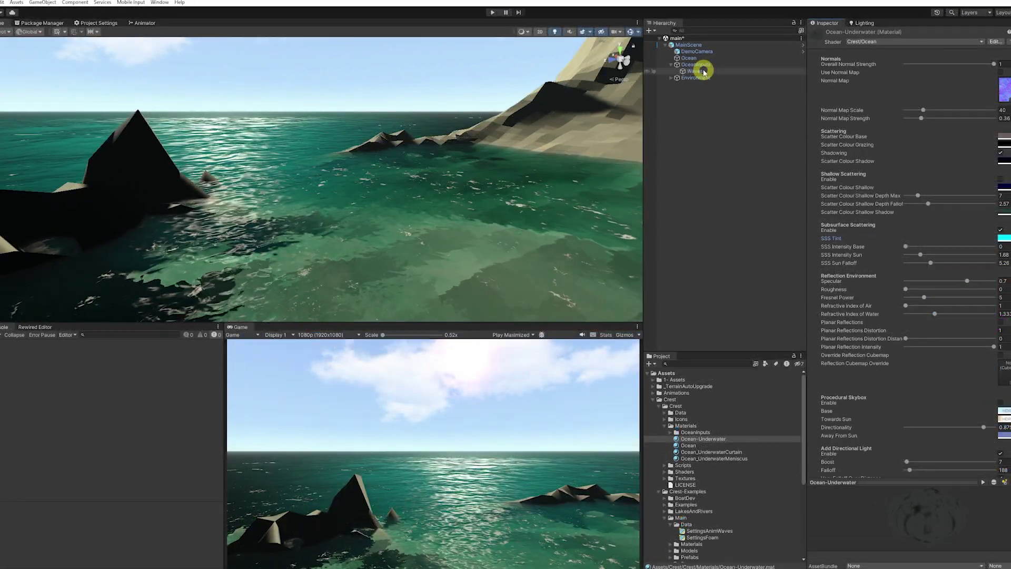
click(698, 71)
click(690, 59)
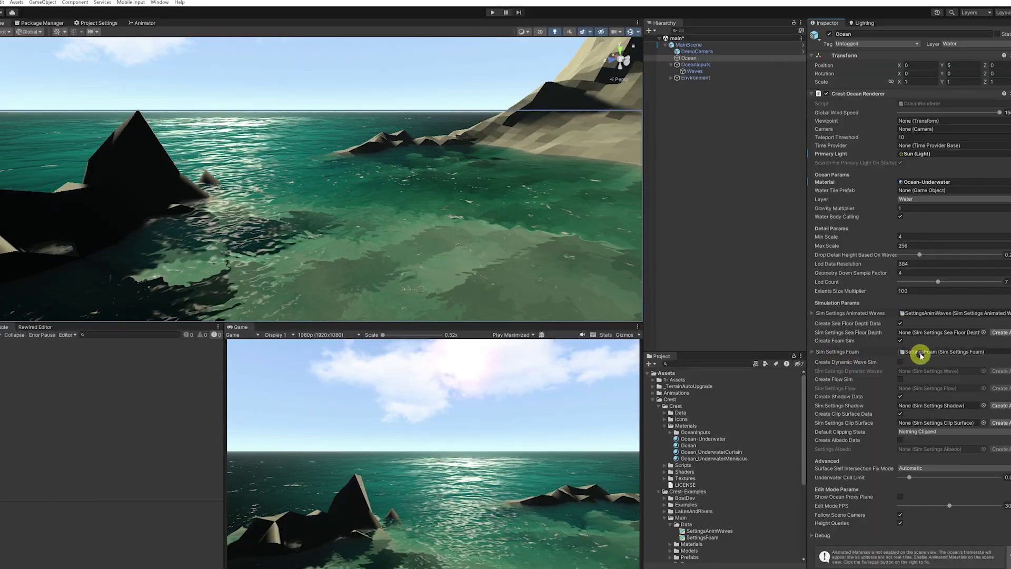
Locate and inspect the SettingsAnimWaves asset, then the SettingsFoam asset, in the Project panel.
scroll(710, 516, down, 3)
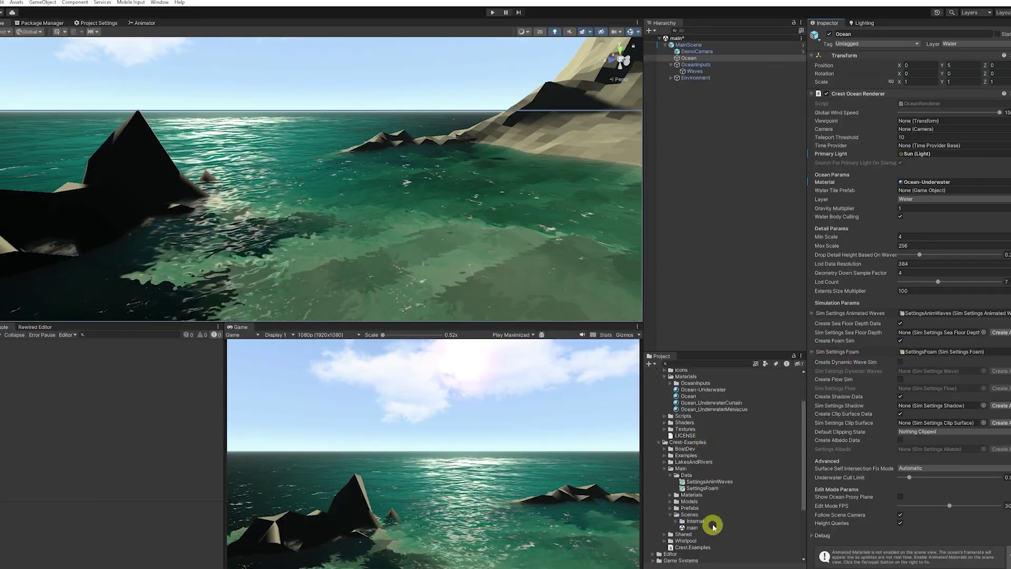
click(926, 314)
click(702, 483)
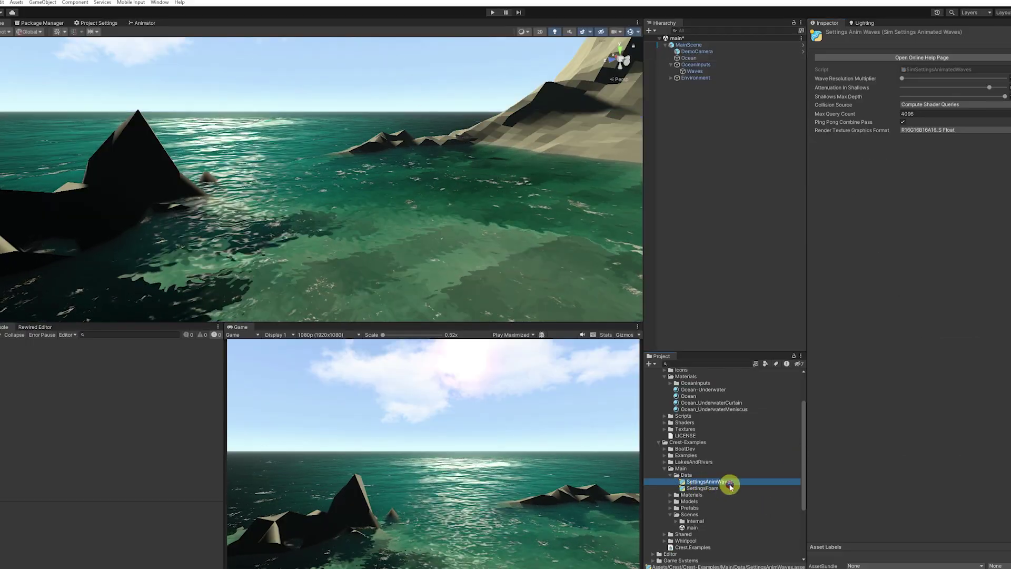
click(708, 489)
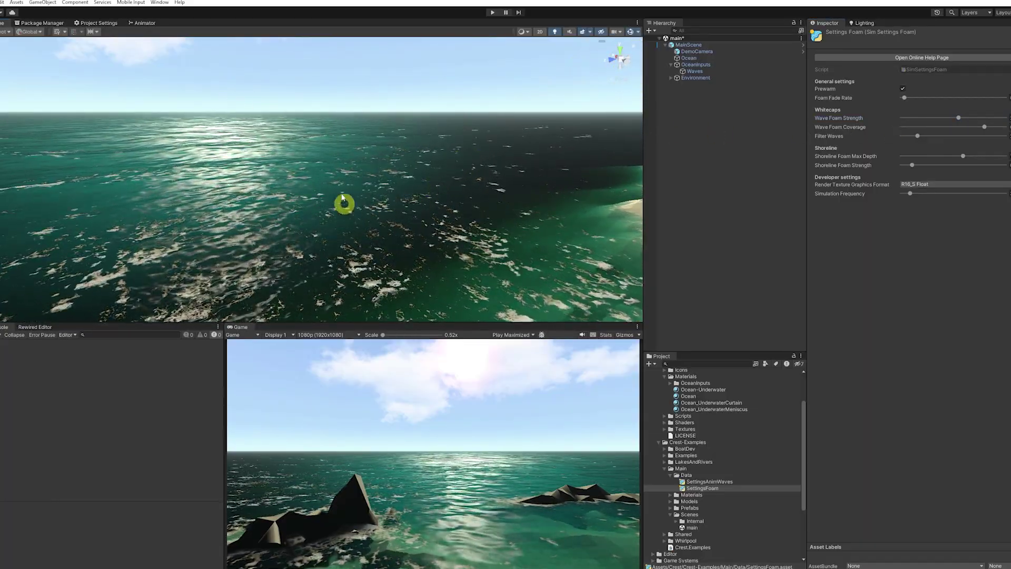
Select OceanInputs > Waves to view its FFT shape, then move the Scene view underwater.
click(695, 64)
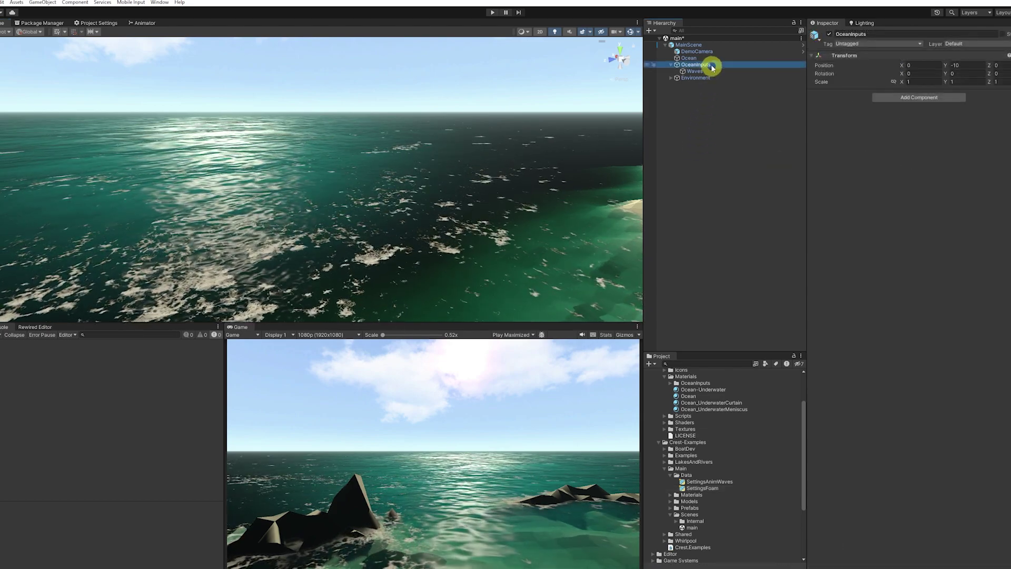
click(694, 71)
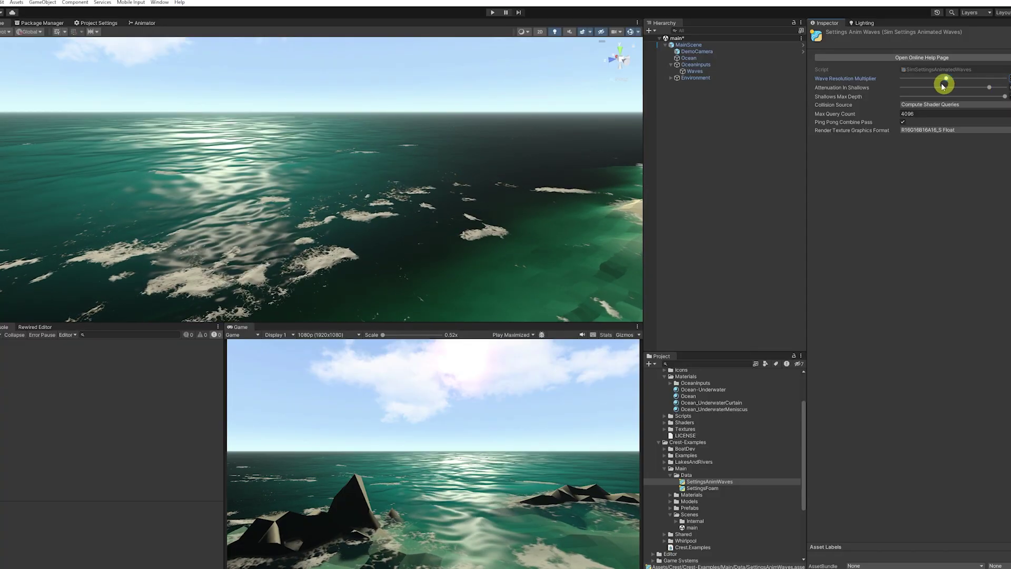
right_drag(553, 174, 452, 150)
middle_drag(443, 230, 449, 160)
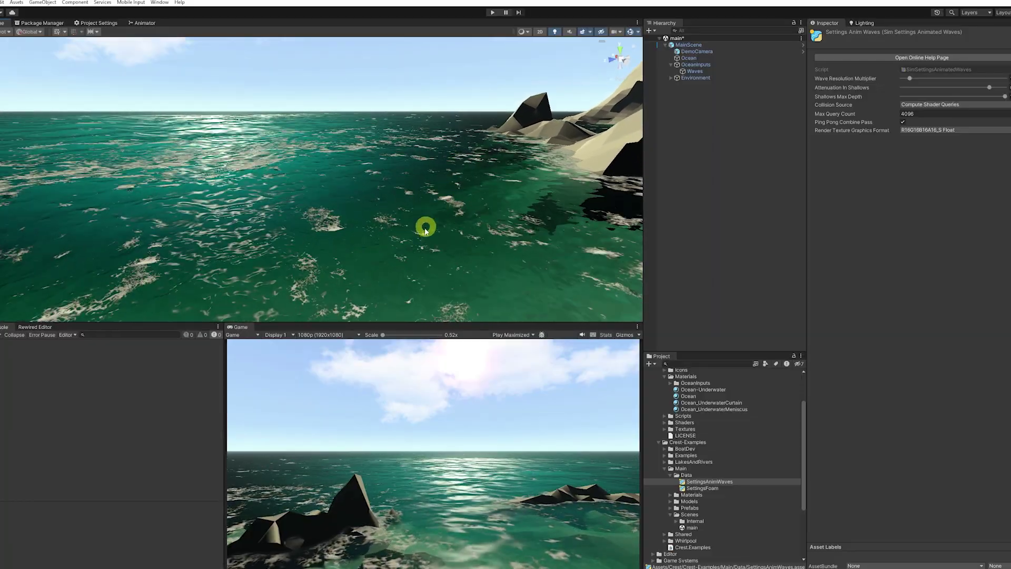
middle_drag(425, 231, 276, 129)
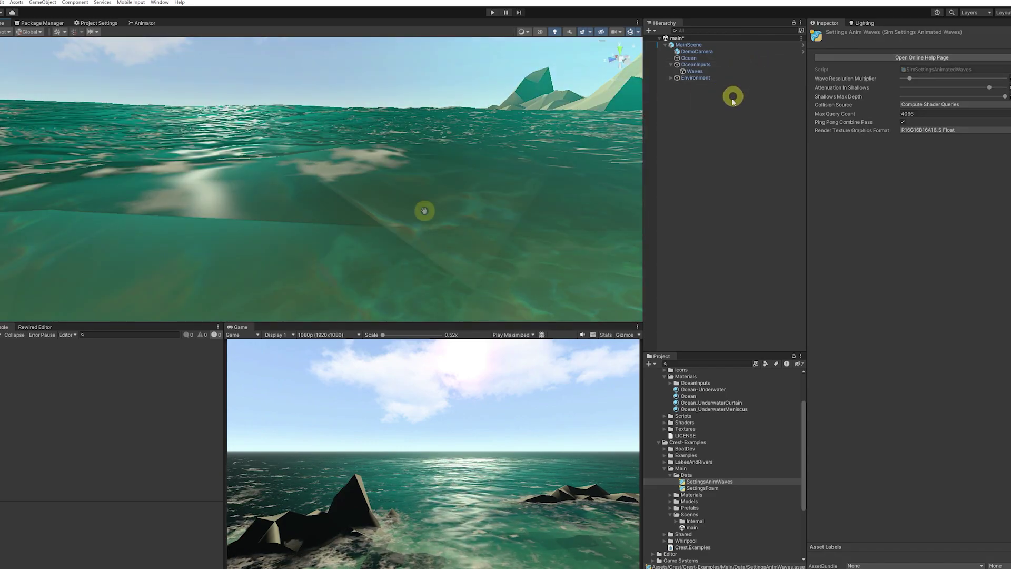
click(470, 175)
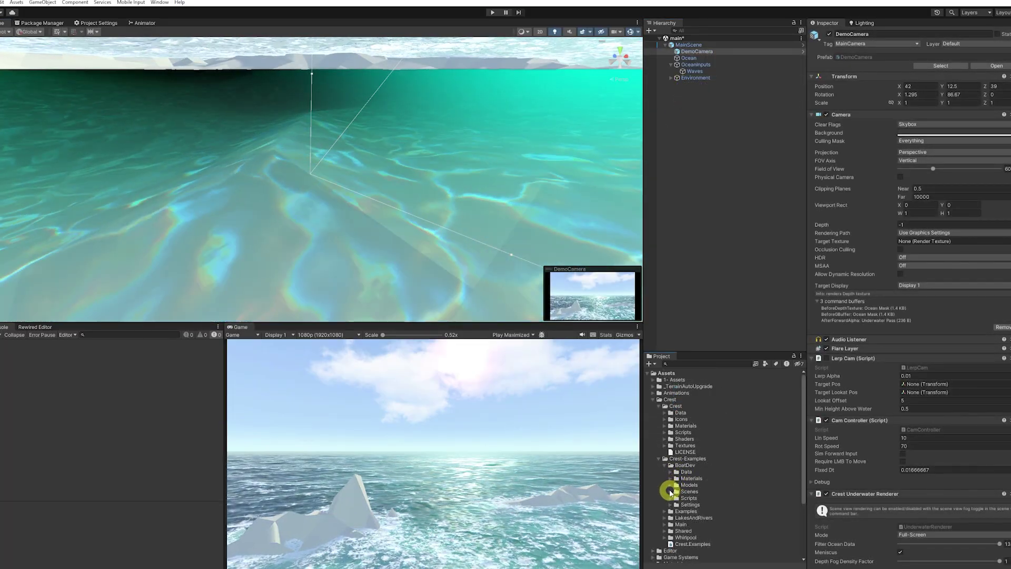
Open the boat scene from BoatDev/Scenes, choosing Don't Save for the main scene.
click(670, 491)
double_click(692, 505)
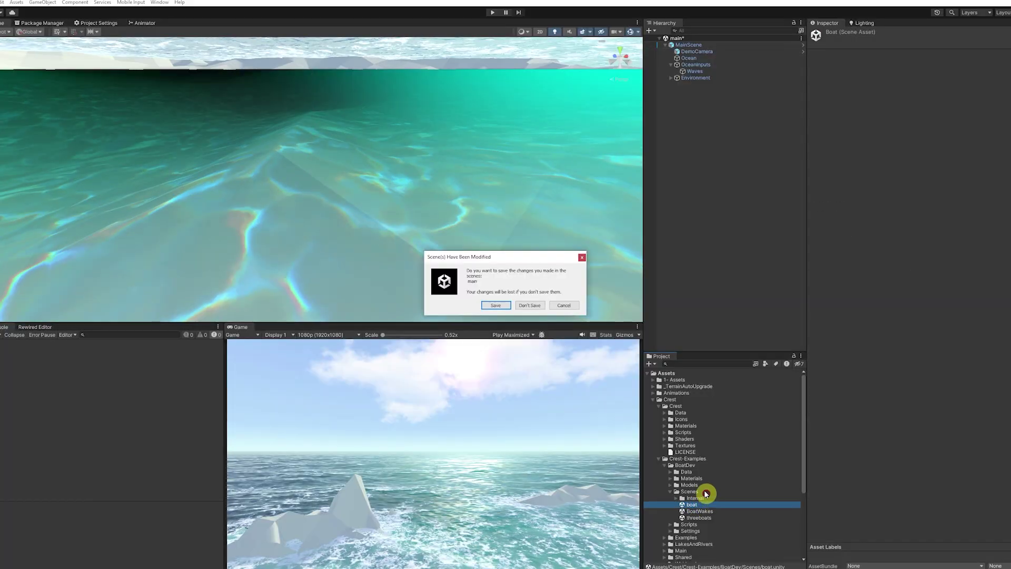
click(529, 305)
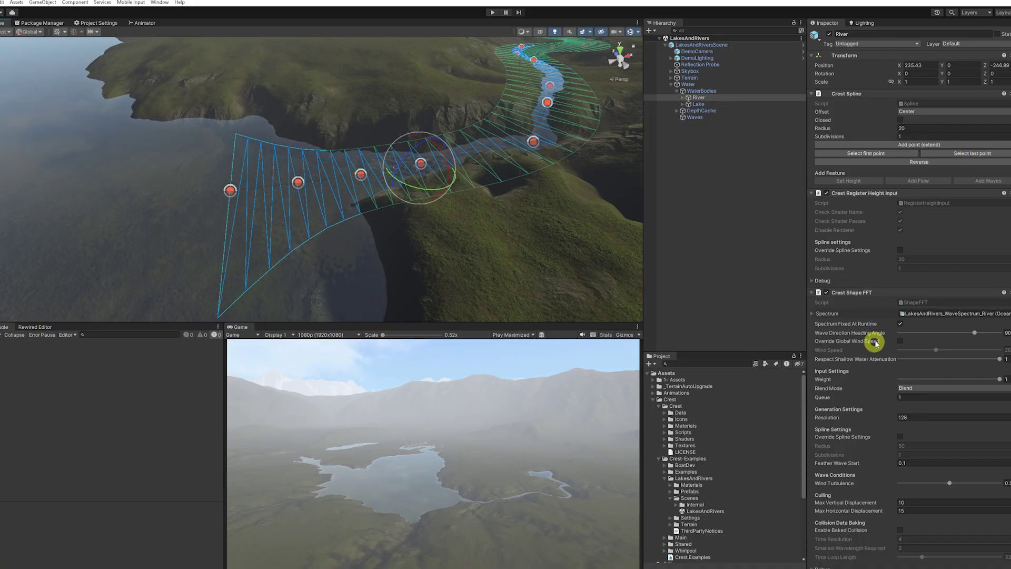
Move a River spline point, then orbit the view down to water level and back up.
double_click(686, 100)
click(433, 131)
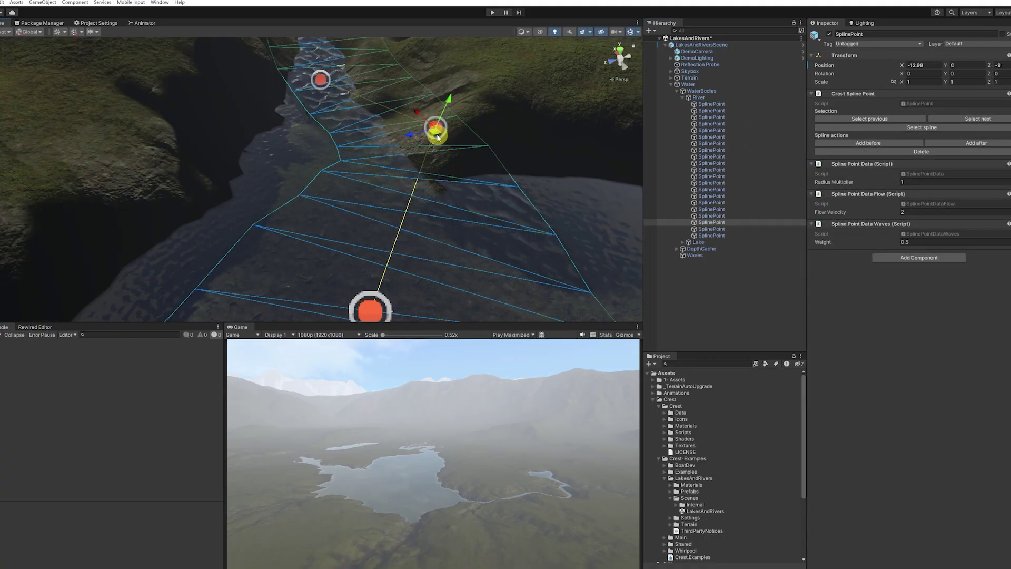
drag(429, 132, 340, 144)
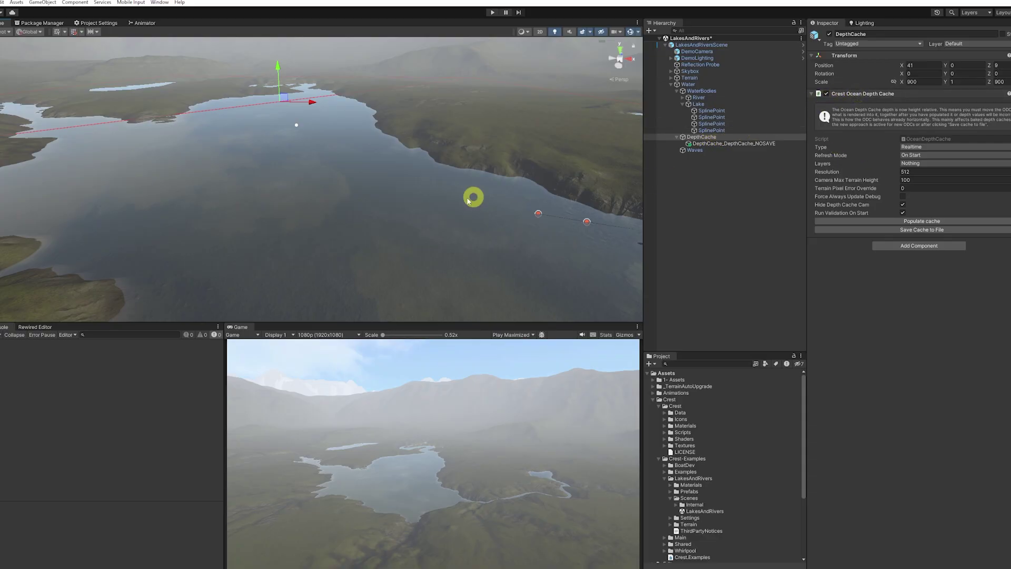
alt+drag(461, 201, 333, 164)
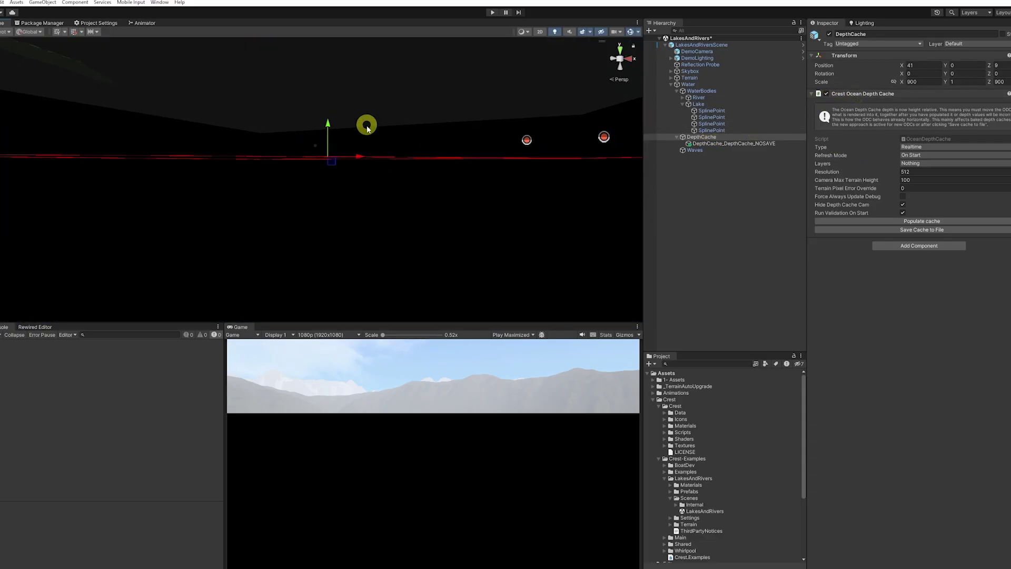
alt+drag(367, 128, 369, 161)
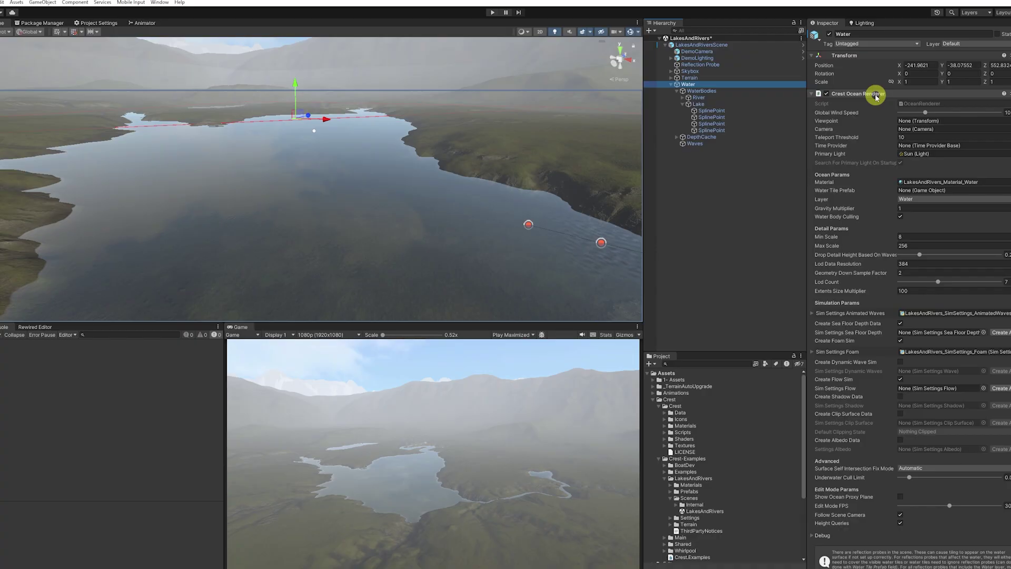
View the LakesAndRivers water material's properties, then return to the Water object's renderer.
click(930, 183)
click(753, 491)
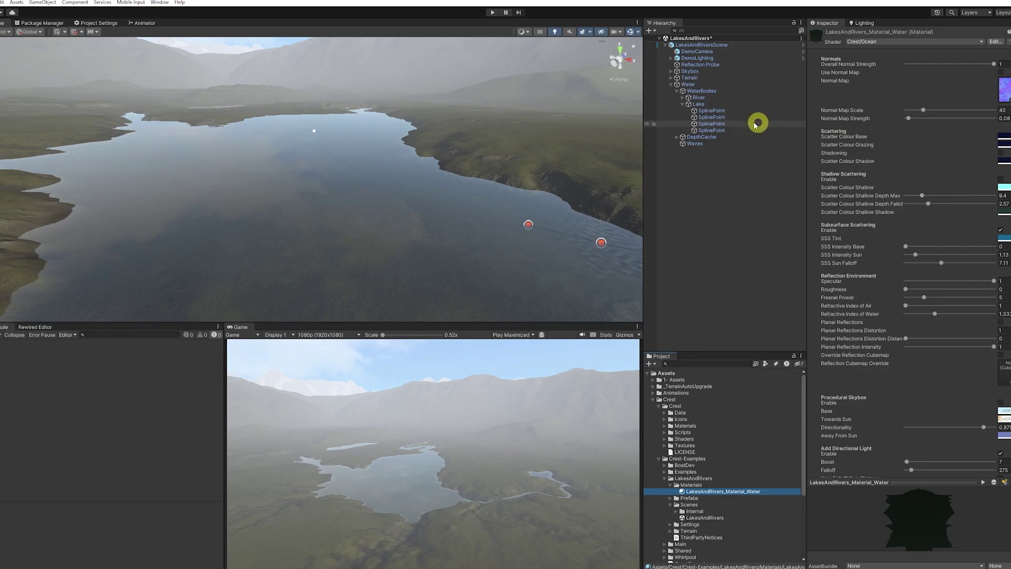
click(690, 85)
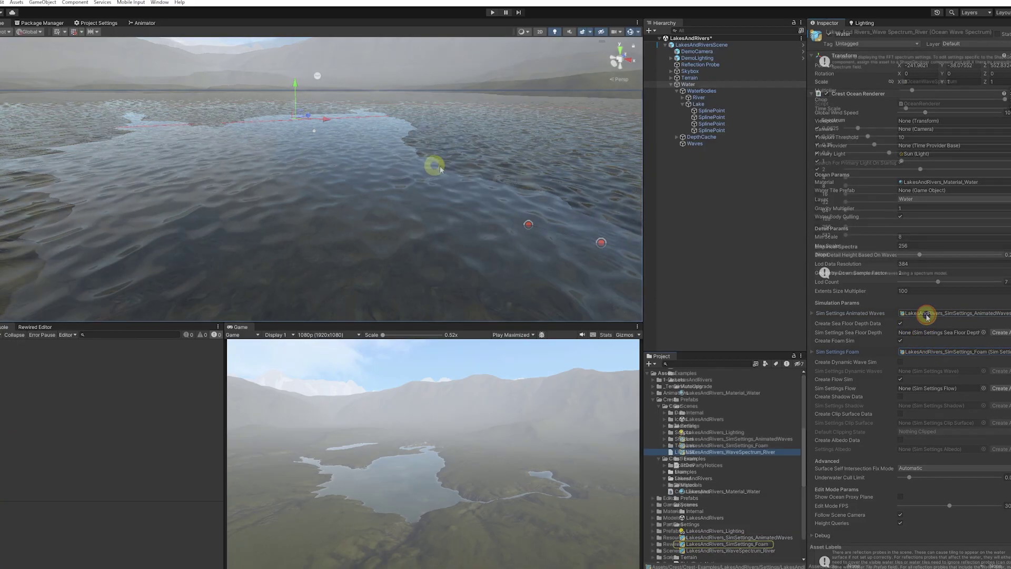
In WaveSpectrum_River, raise the 0.25 and 8 bands and enable the 8 band.
click(730, 452)
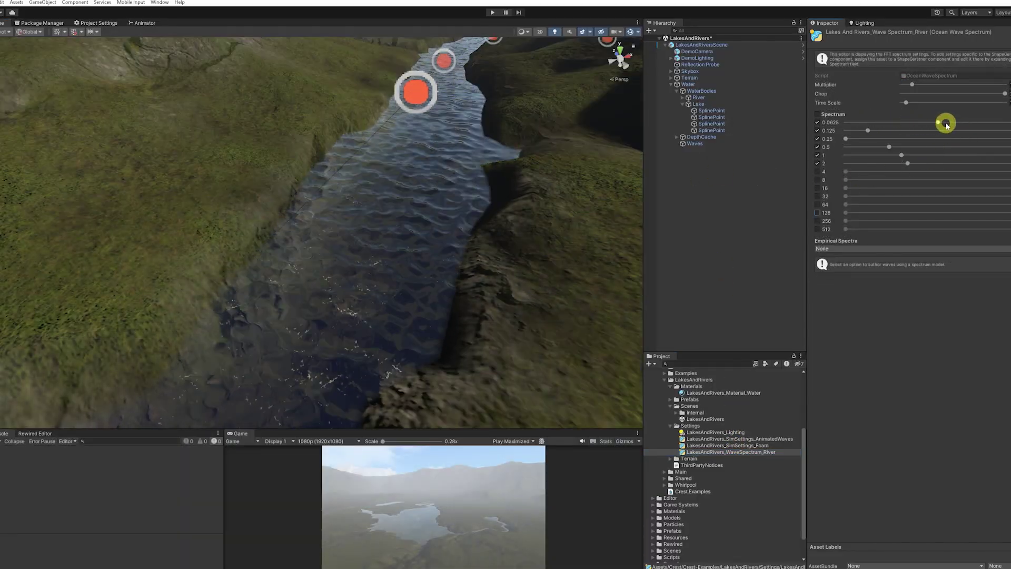
drag(895, 142, 866, 147)
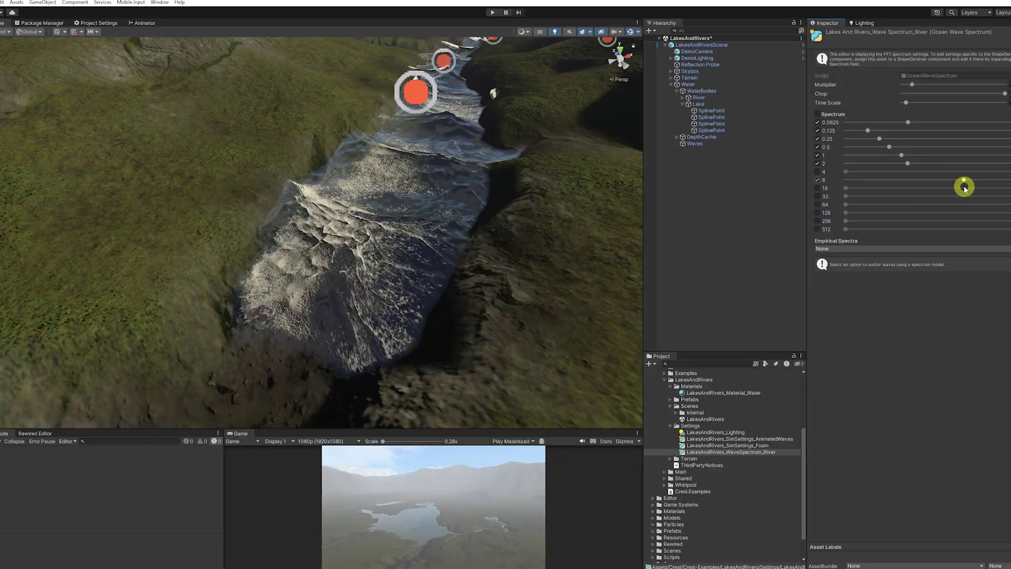
mouse_move(964, 188)
mouse_down()
mouse_move(972, 181)
mouse_move(947, 184)
mouse_up()
click(820, 185)
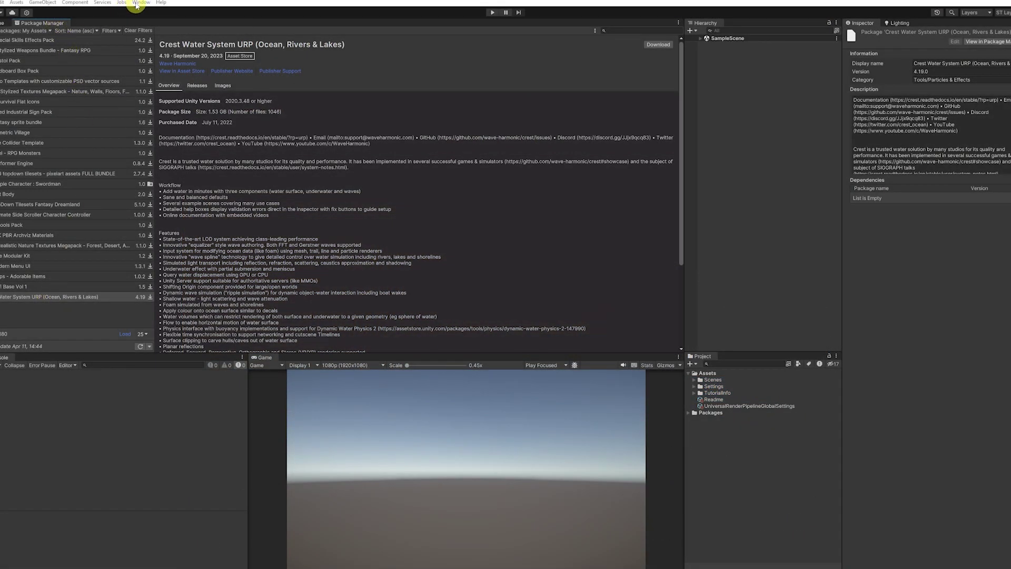
Import Crest Water System URP from My Assets, installing its required dependencies.
click(140, 2)
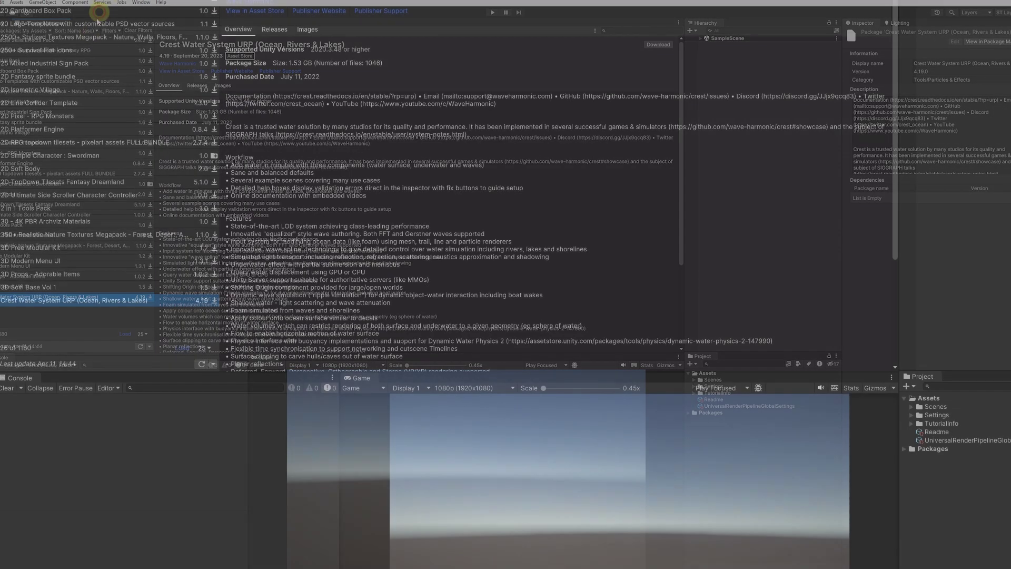
click(31, 30)
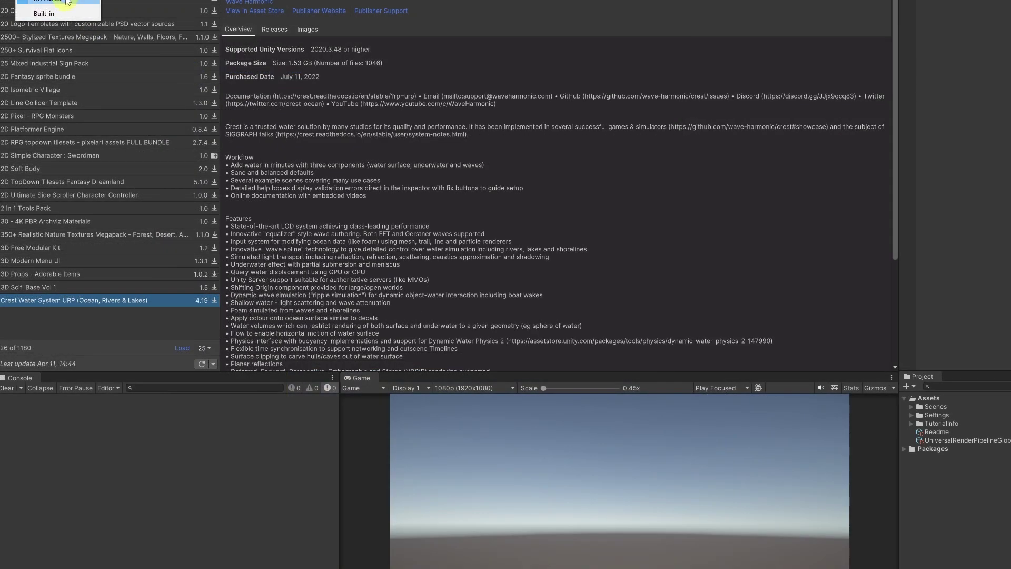
click(67, 1)
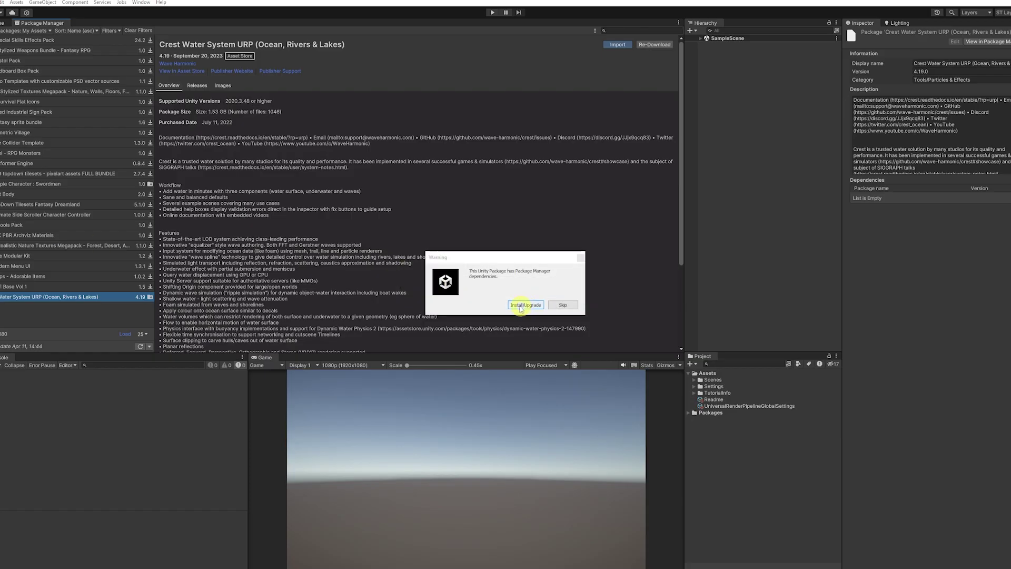
click(526, 305)
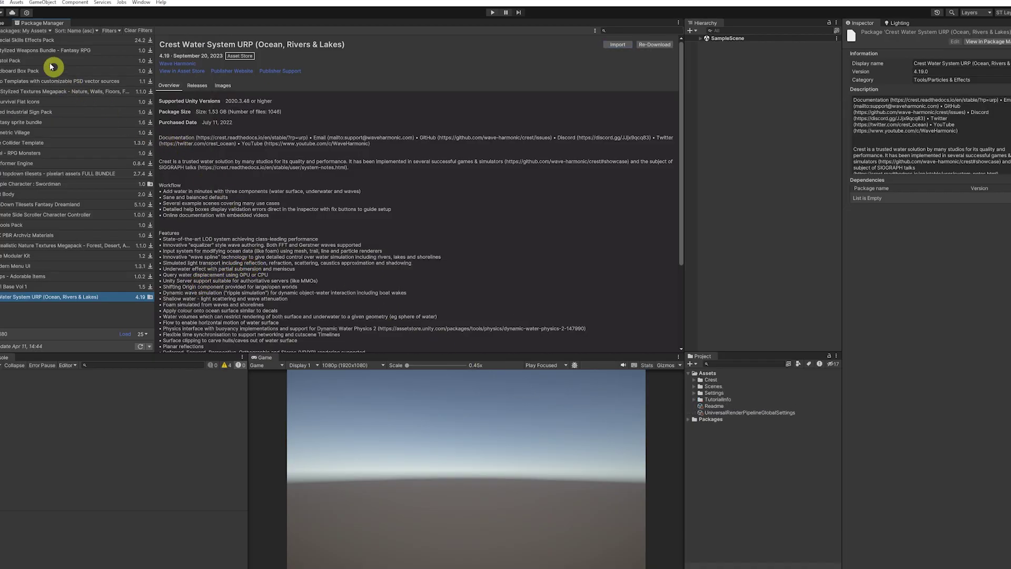
click(2, 23)
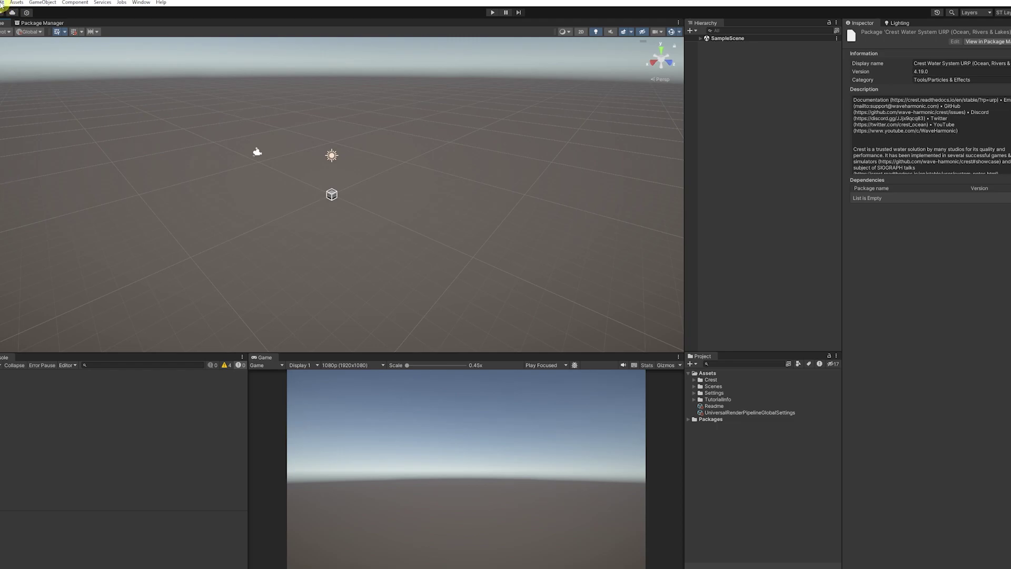
Enable Depth and Opaque Texture on URP-HighFidelity and set Opaque Downsampling to None.
click(3, 3)
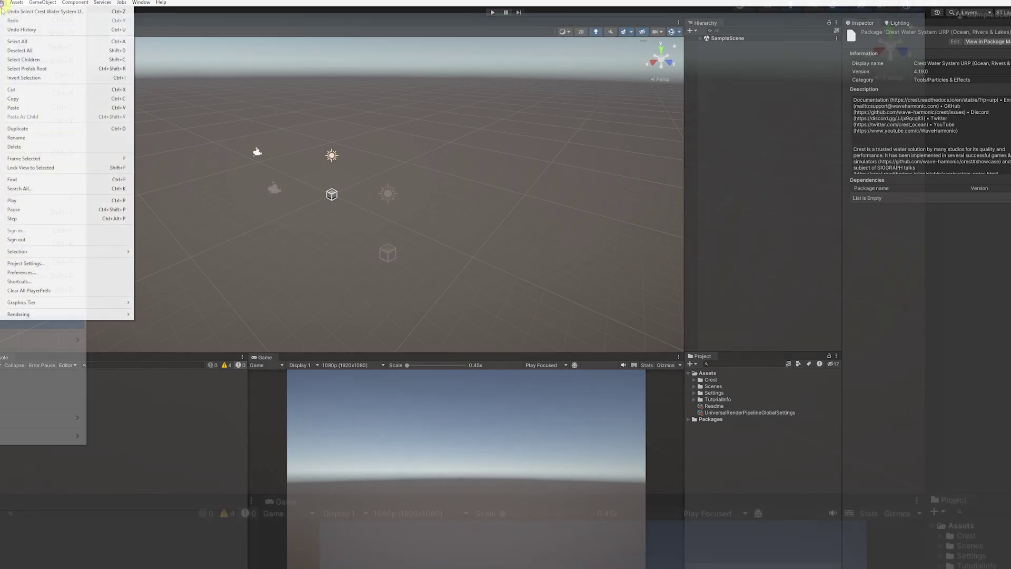
click(47, 261)
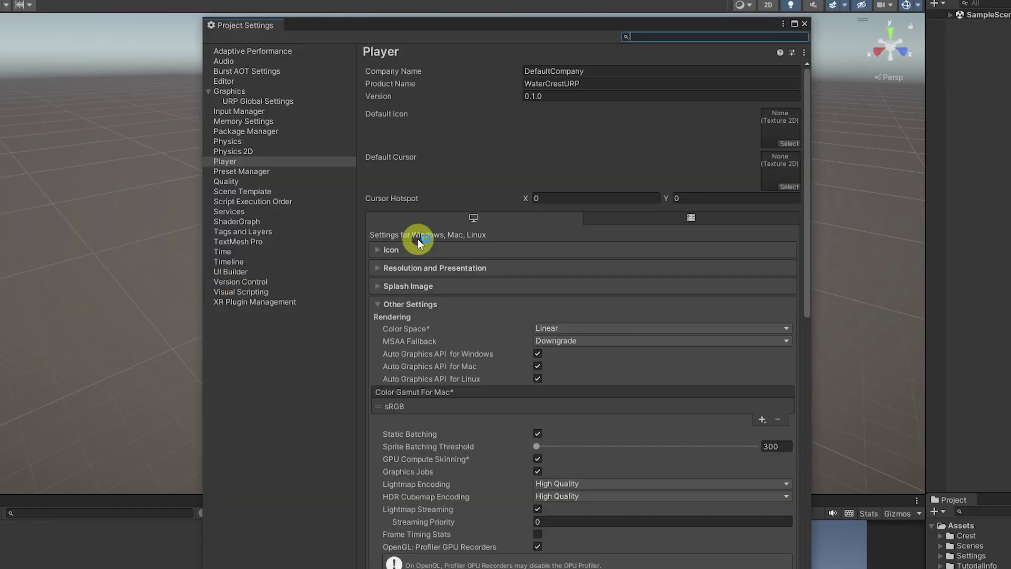
click(238, 91)
click(411, 87)
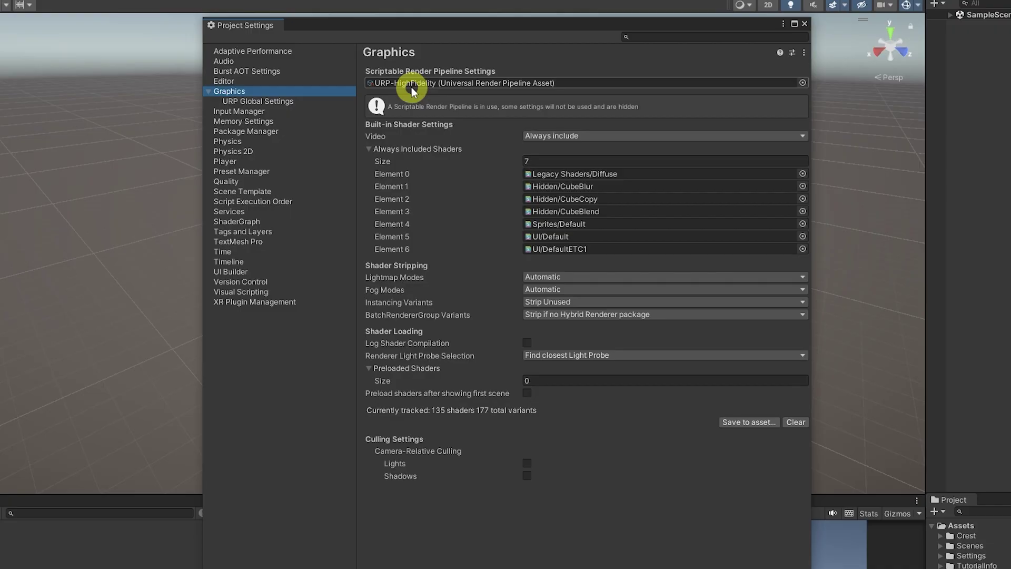
click(481, 87)
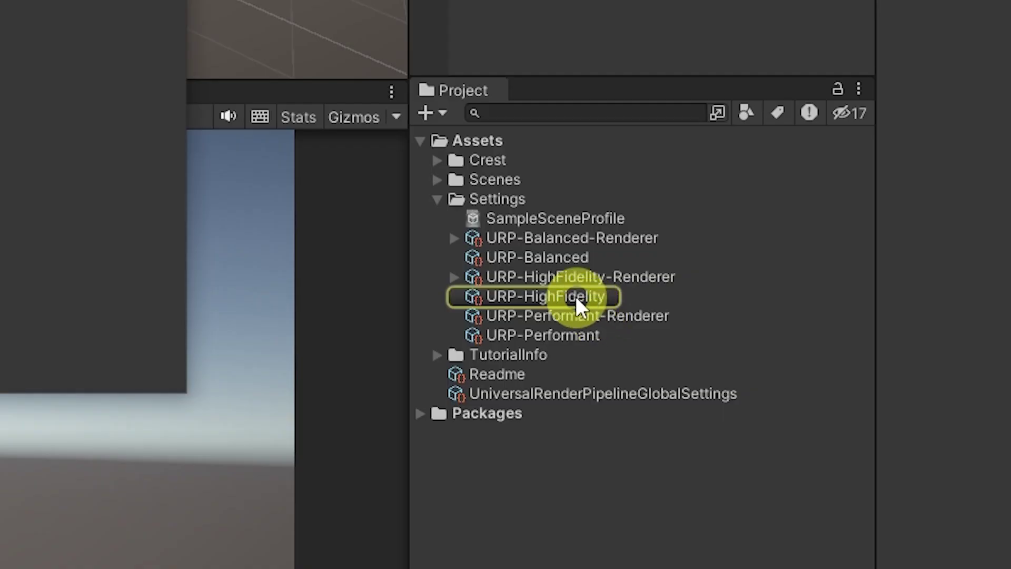
click(1010, 568)
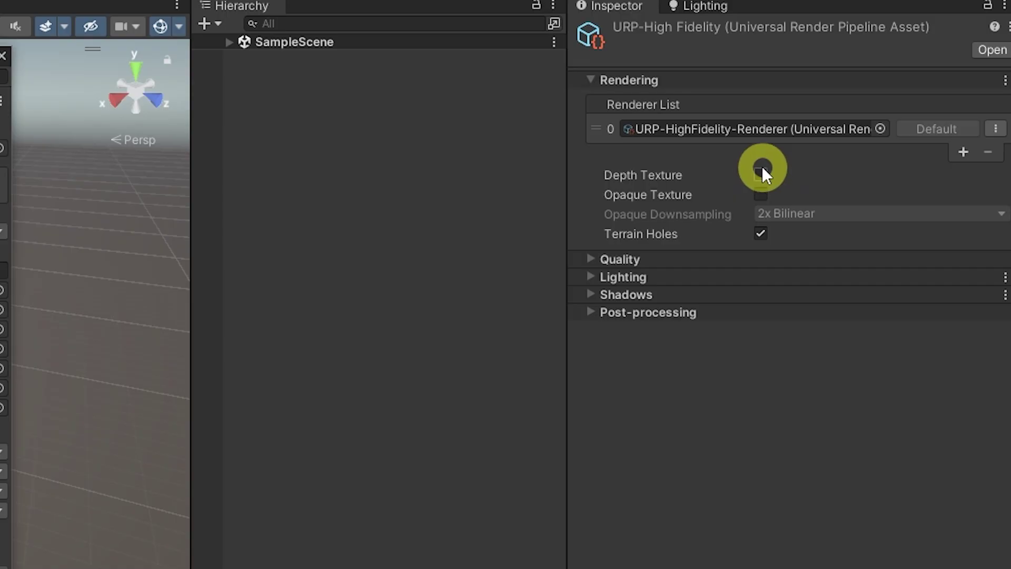
click(764, 194)
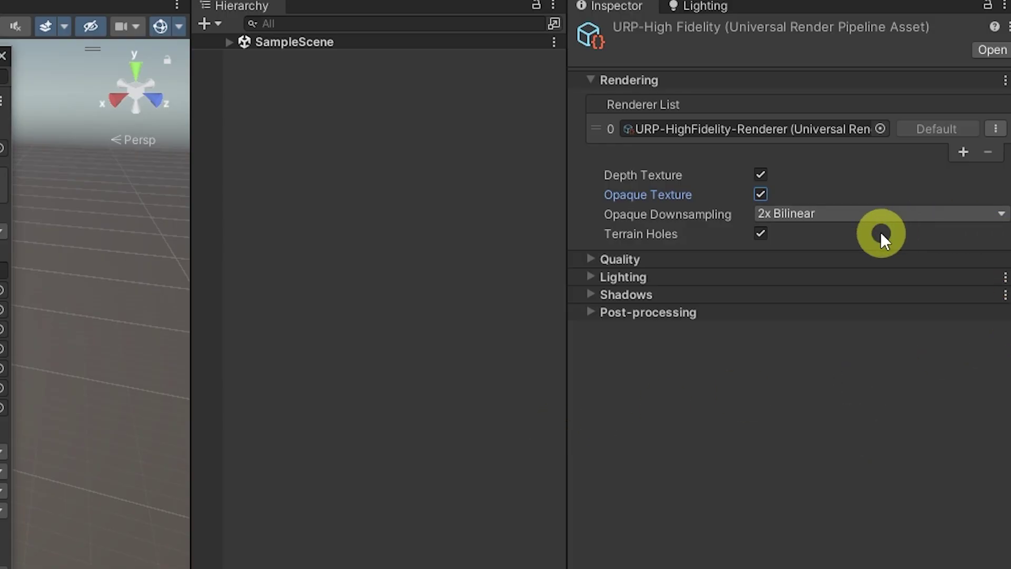
click(780, 214)
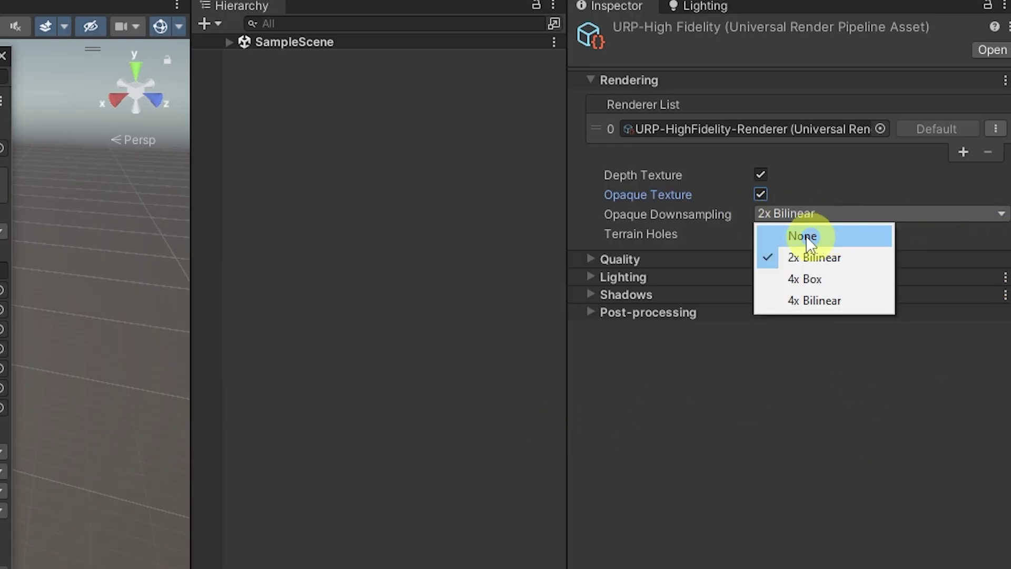
click(817, 237)
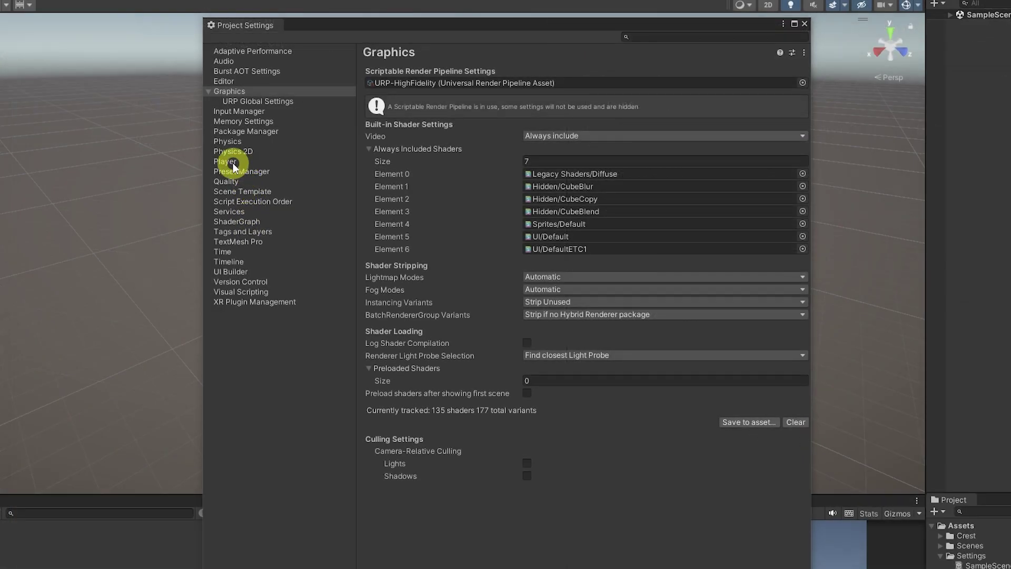
click(226, 161)
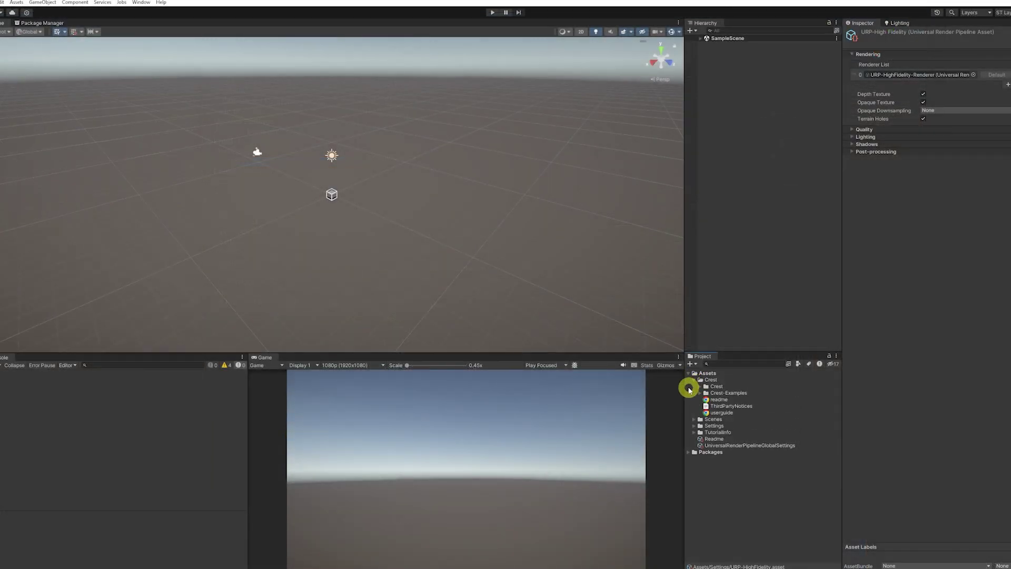
Expand Crest-Examples in the Project window to reach the PirateCove-Day scene.
click(700, 393)
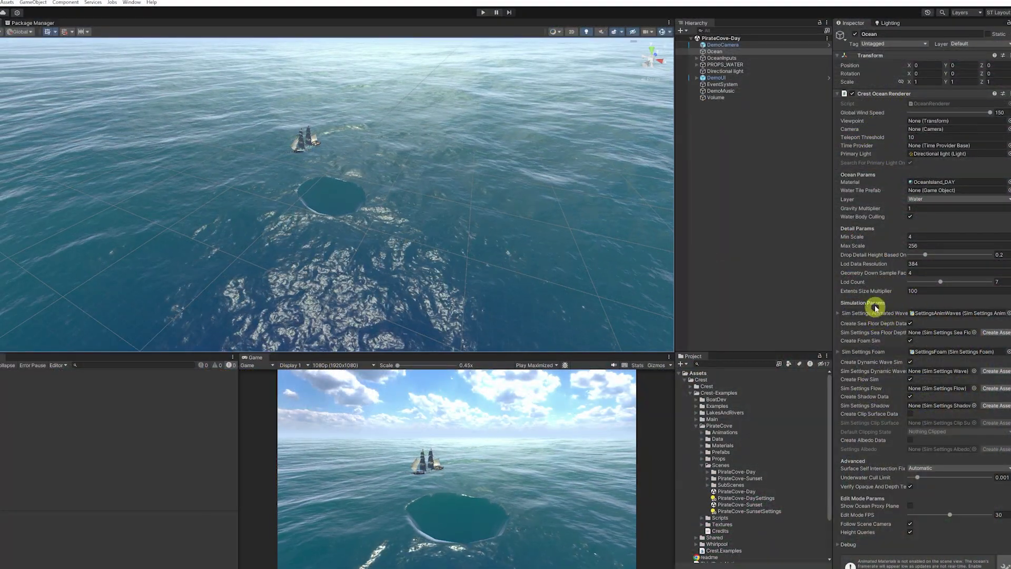
Inspect the existing ocean's OceanIsland_DAY material.
click(955, 182)
click(747, 451)
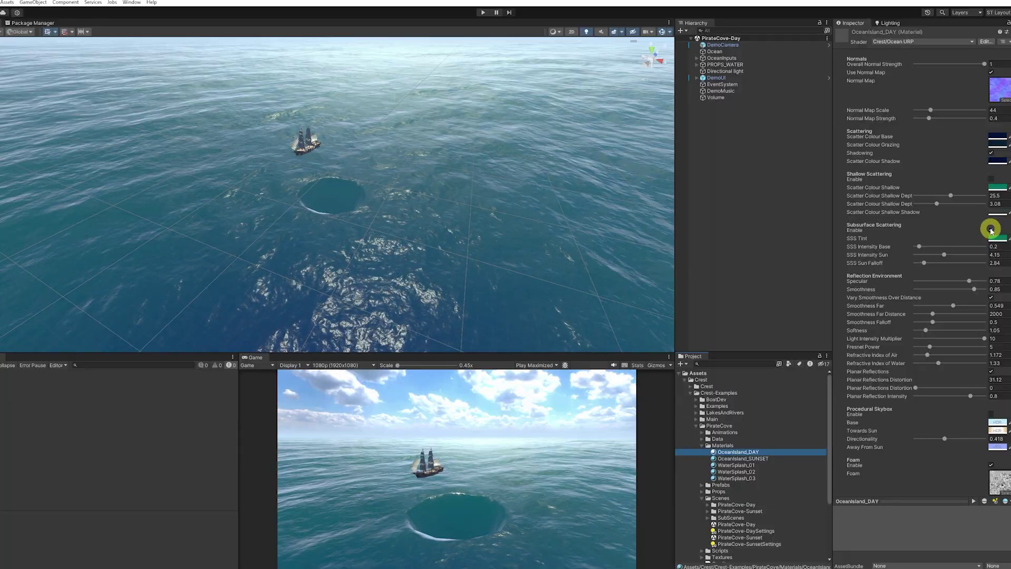
click(714, 51)
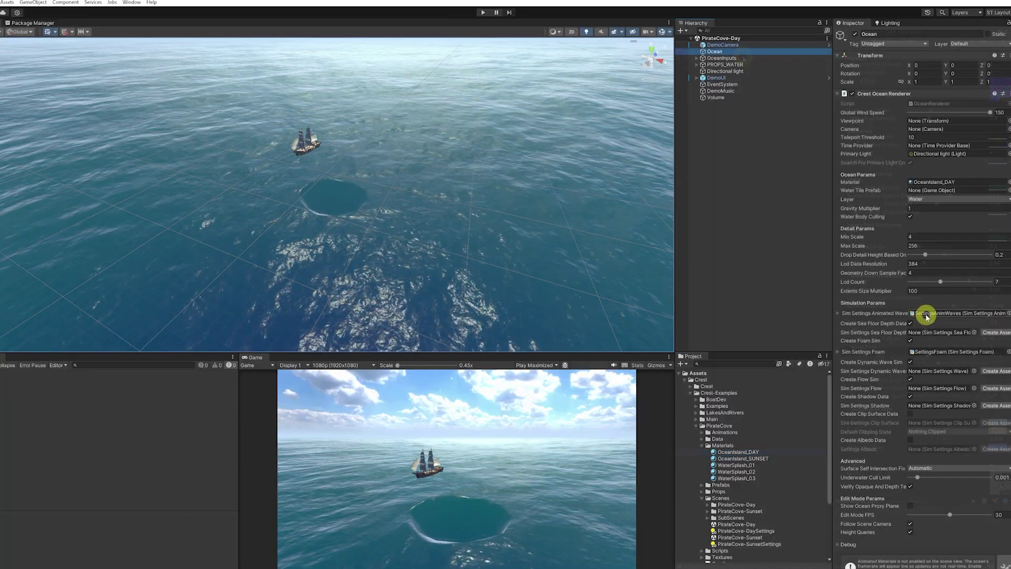
Raise the 1, 16 and higher bands of the WaveSpectrumIsland_Windy spectrum.
click(922, 333)
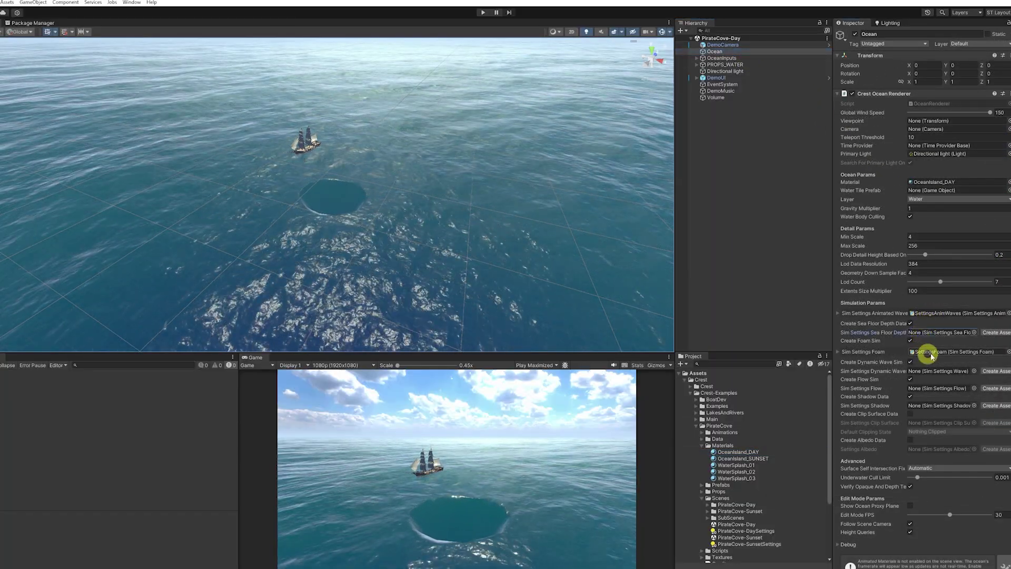
click(940, 352)
click(779, 510)
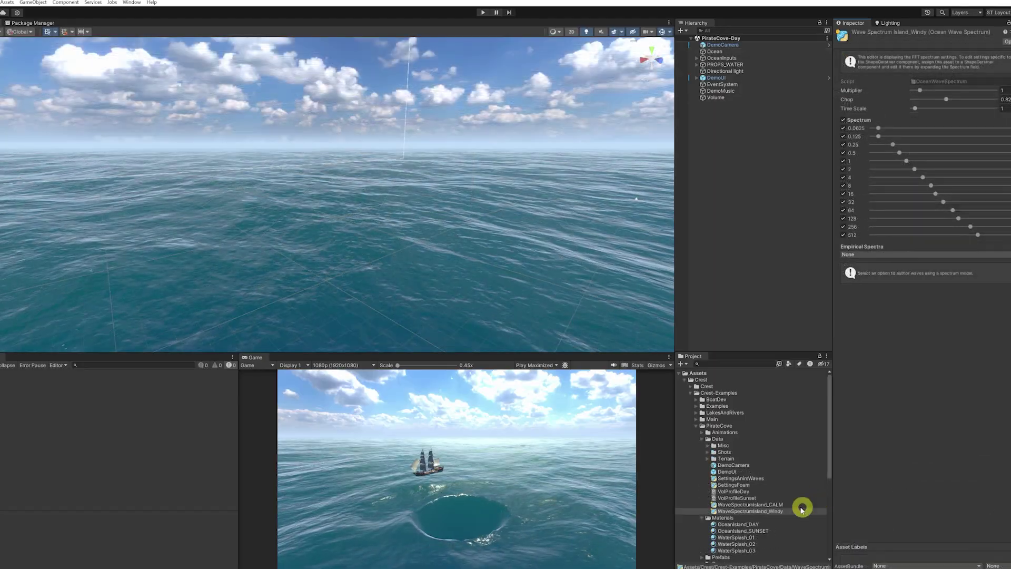
click(744, 513)
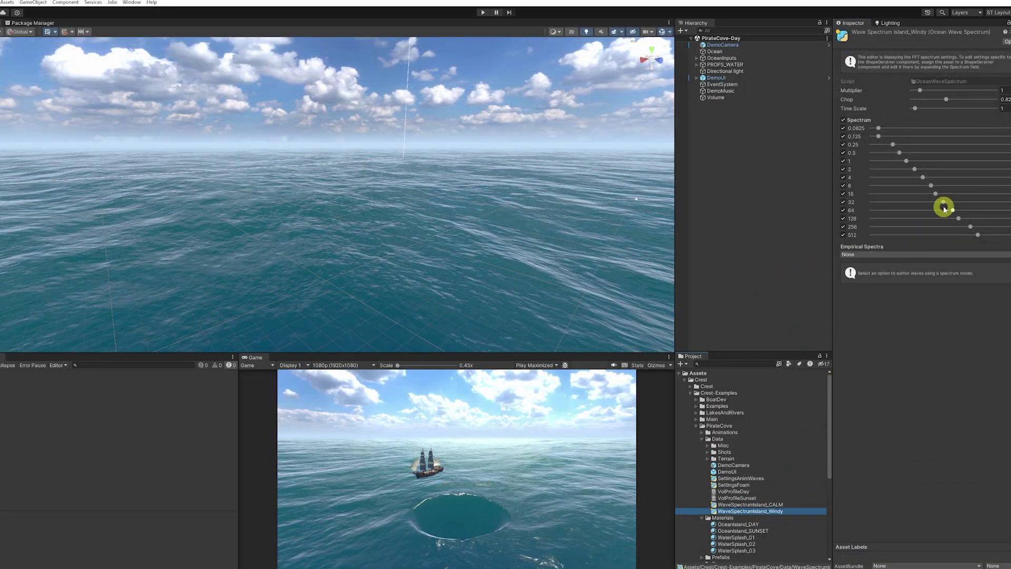
drag(909, 162, 981, 166)
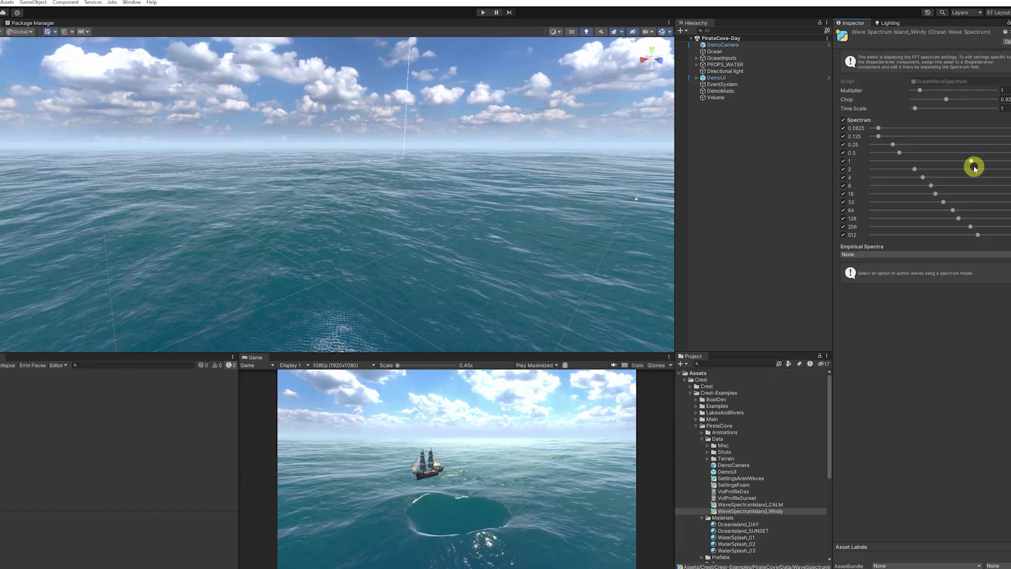
drag(940, 196, 972, 198)
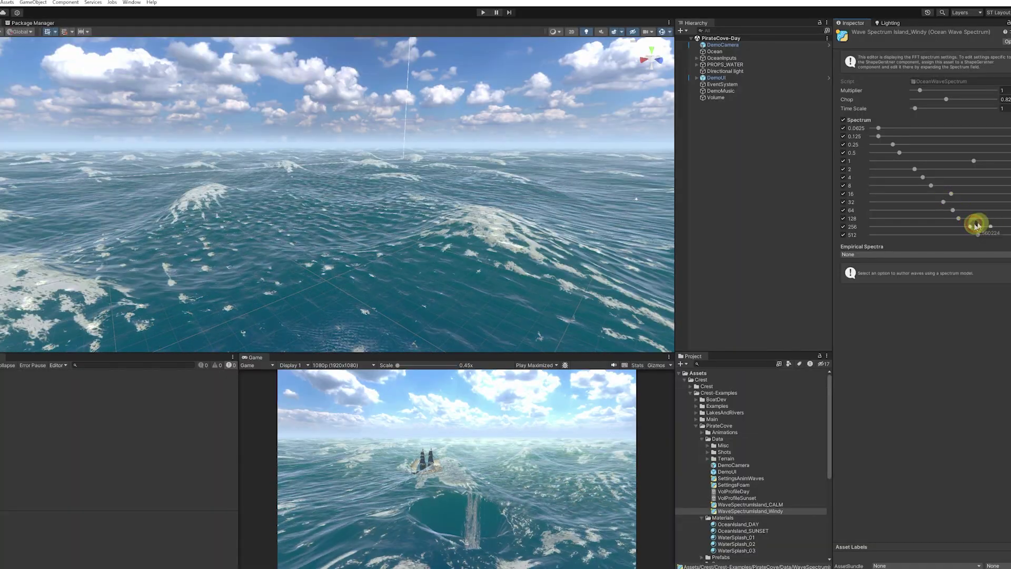
drag(958, 218, 962, 218)
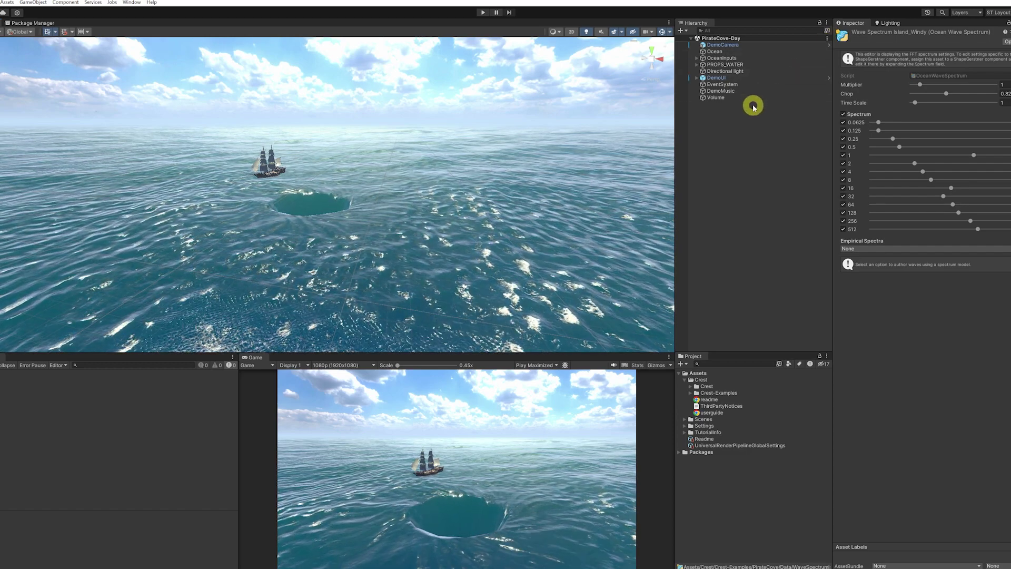
Disable the old Ocean and create a new empty 'Ocean' object reset to the origin.
click(725, 51)
click(857, 34)
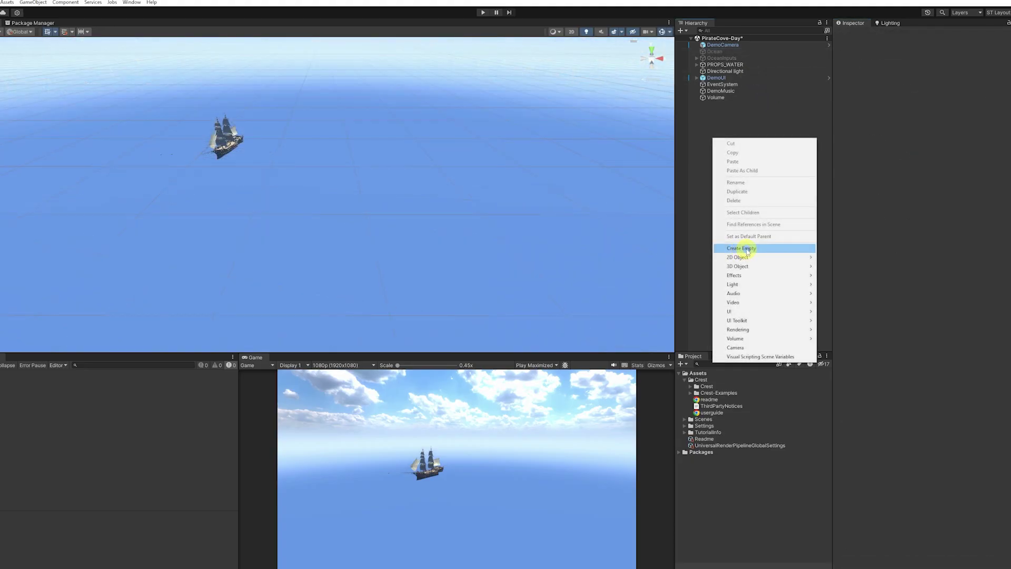
click(748, 251)
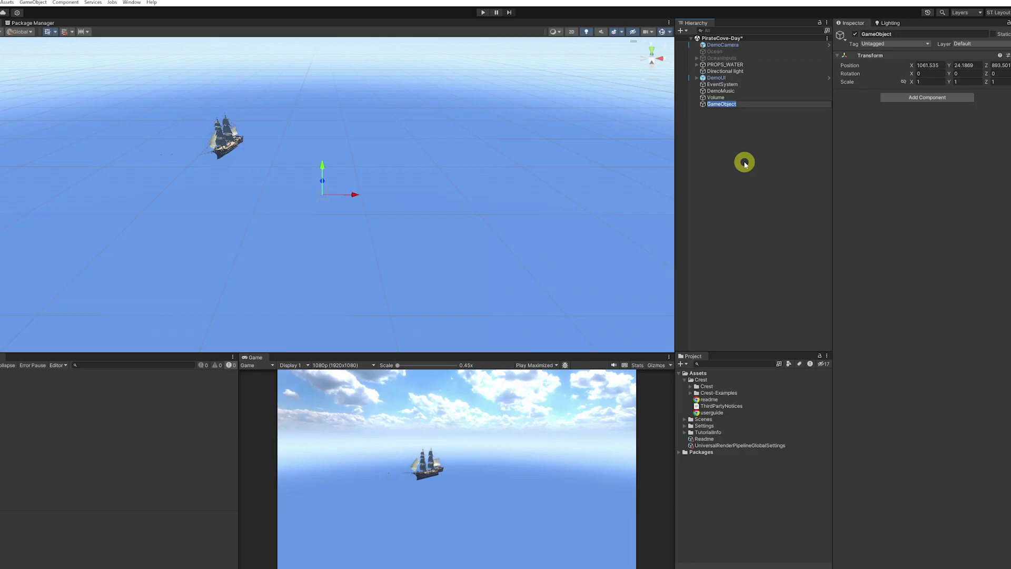
text(Ocean)
key(Return)
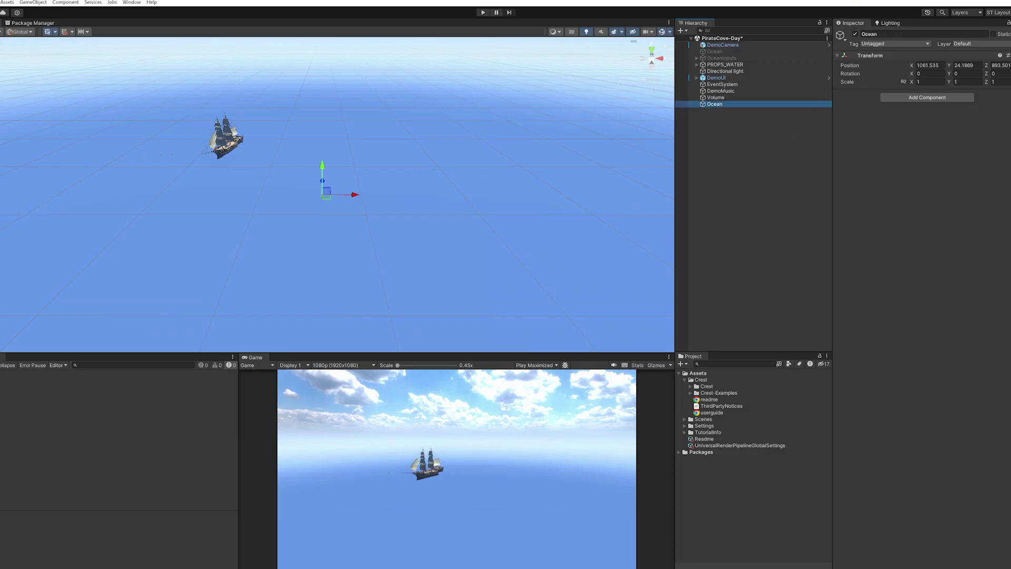
right_click(846, 57)
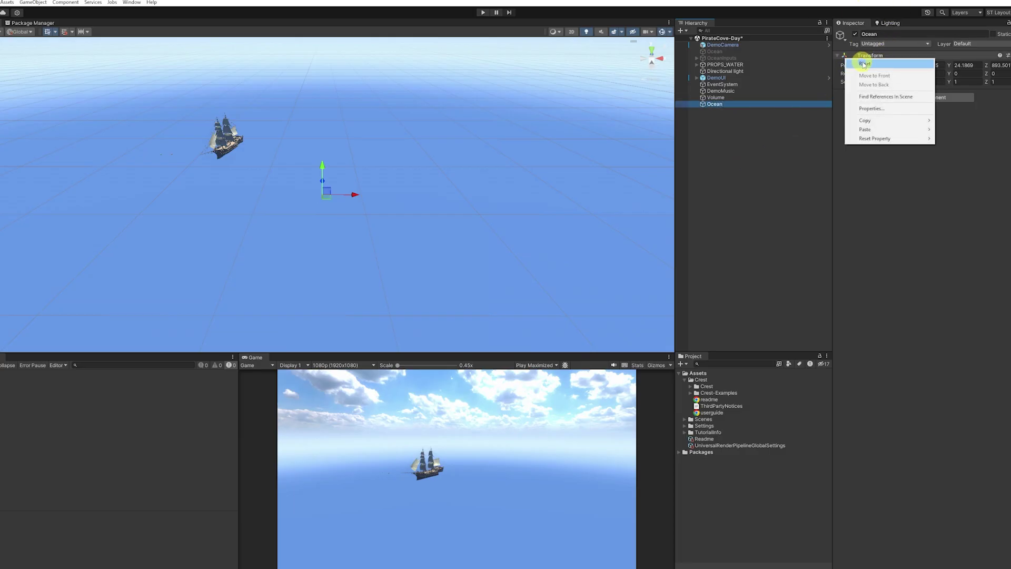
click(866, 64)
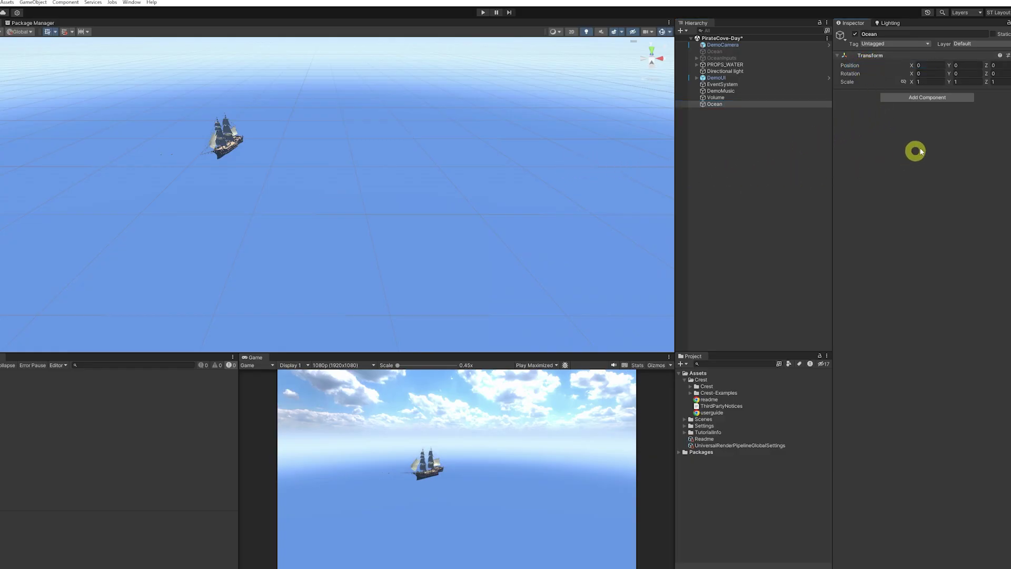
Add a Crest Ocean Renderer to Ocean using the Ocean-Underwater material.
click(917, 99)
text(ocean)
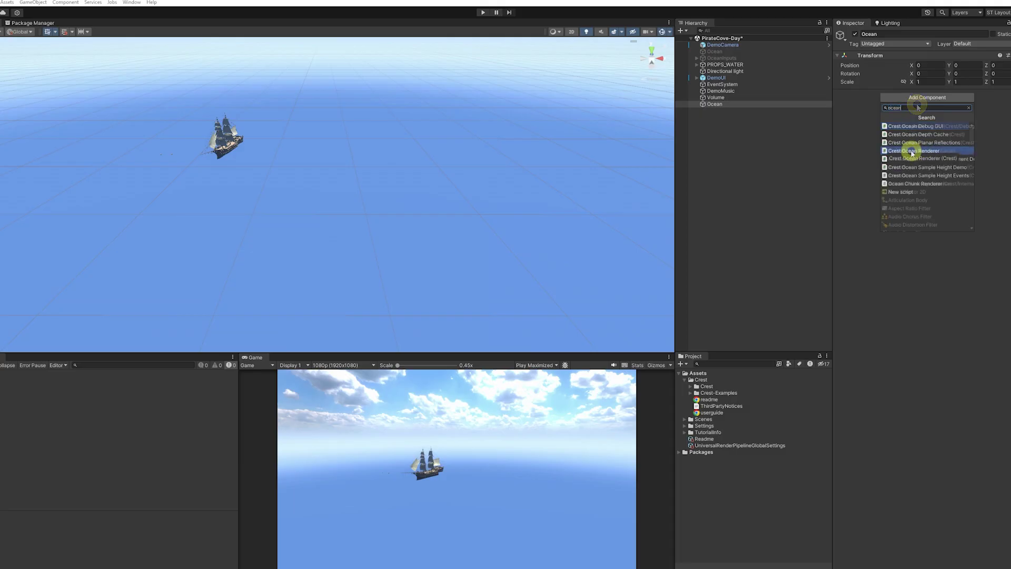
click(920, 150)
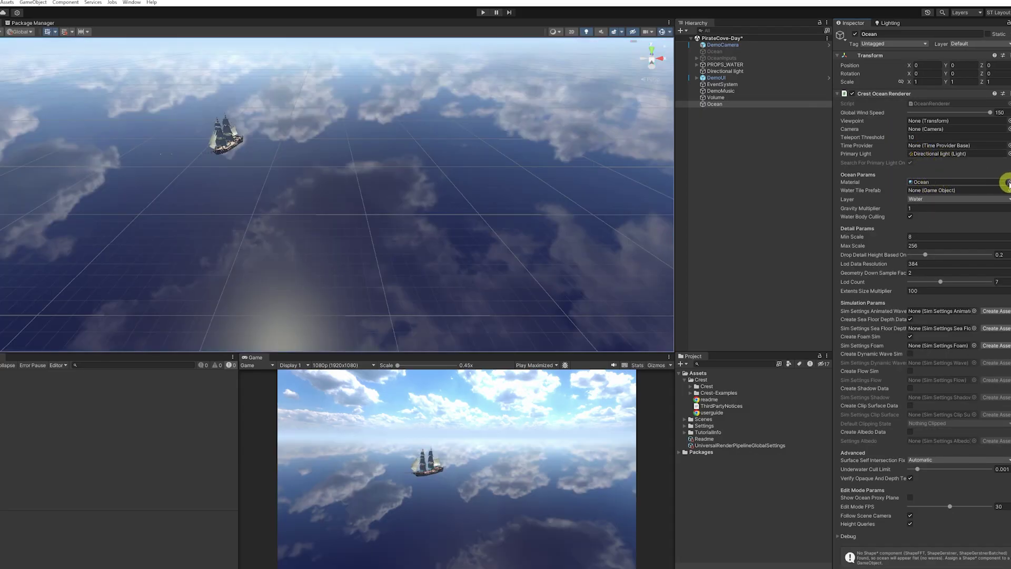
click(1007, 182)
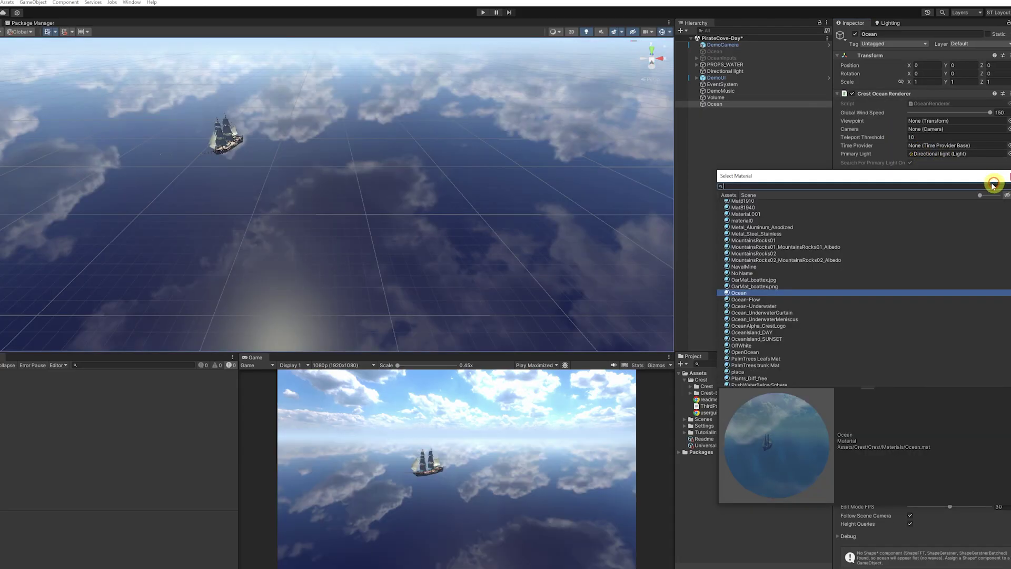
text(ocean)
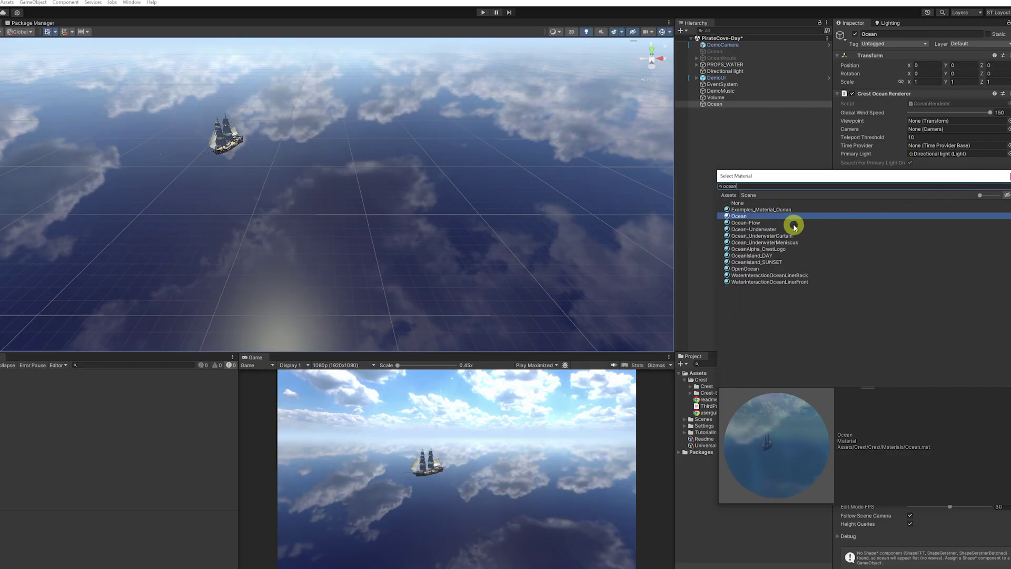
click(773, 231)
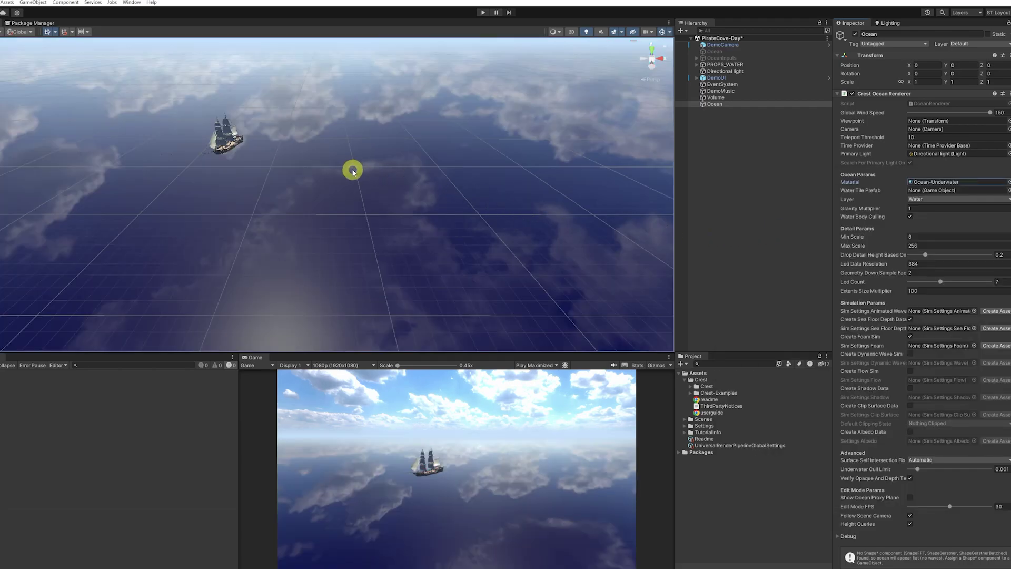
Adjust the ocean's vertical position and view it around the ship.
drag(947, 65, 765, 146)
click(944, 64)
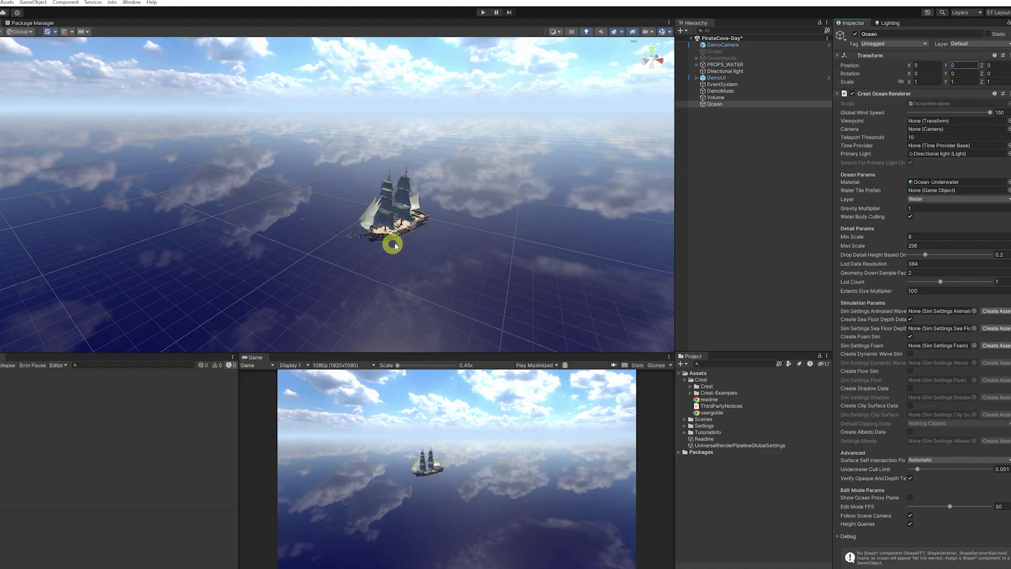
mouse_move(398, 245)
right_down()
mouse_move(504, 232)
mouse_move(401, 247)
right_up()
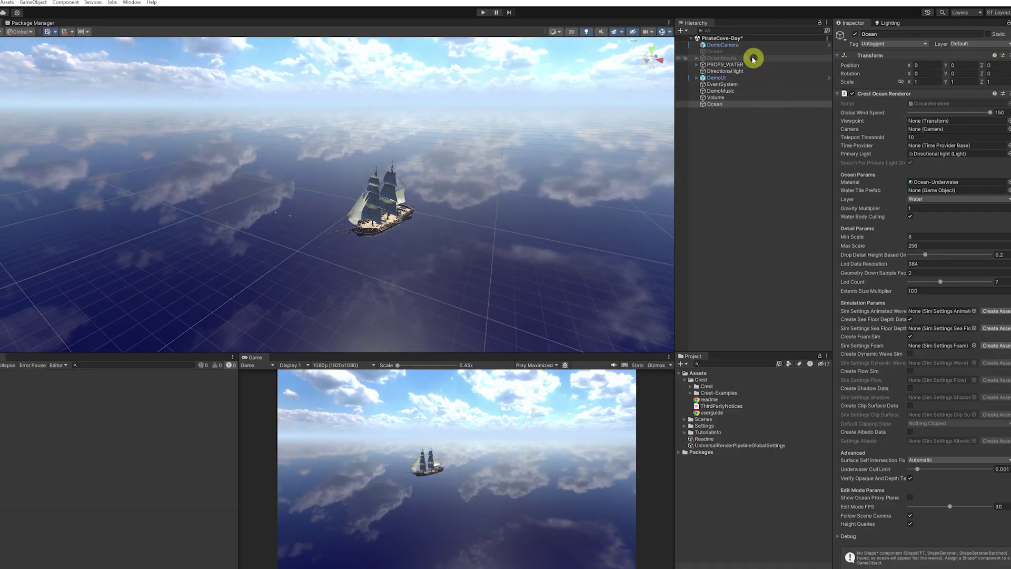
Inspect DemoCamera's Crest Underwater Renderer in Full-Screen mode with Filter Ocean Data 13.
click(735, 44)
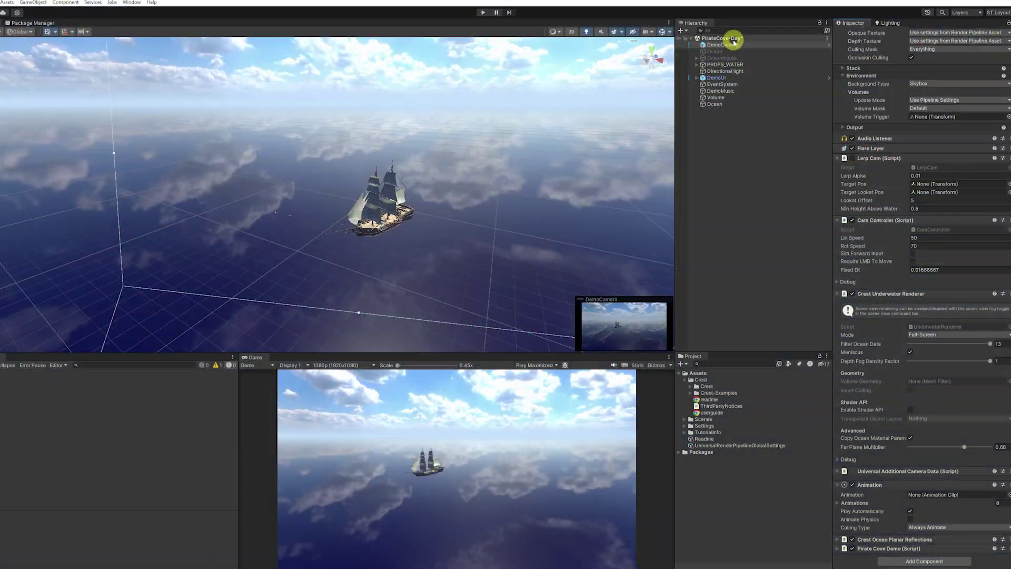
click(735, 45)
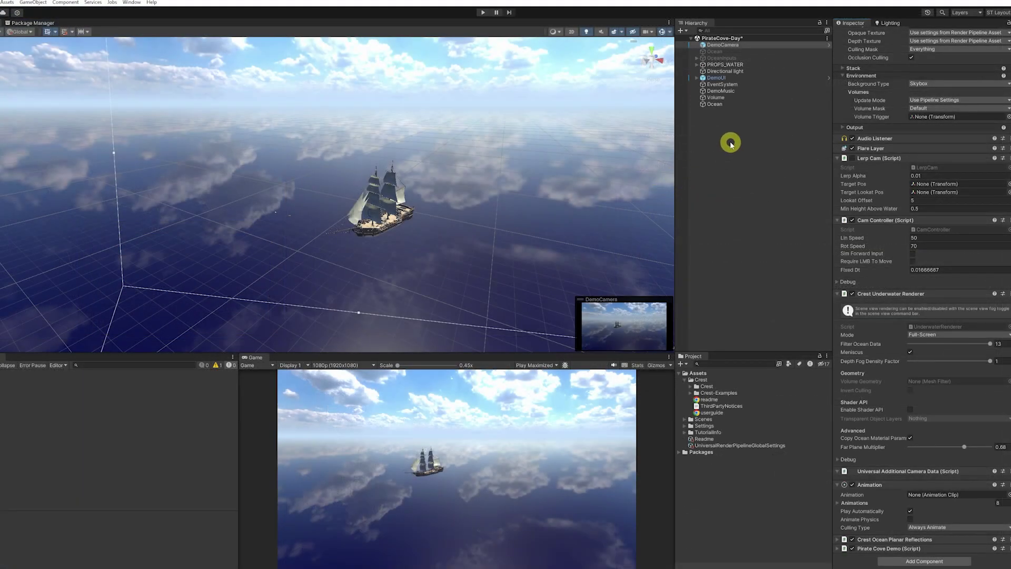
Create an empty 'Waves' object and reset it to the origin.
right_click(731, 143)
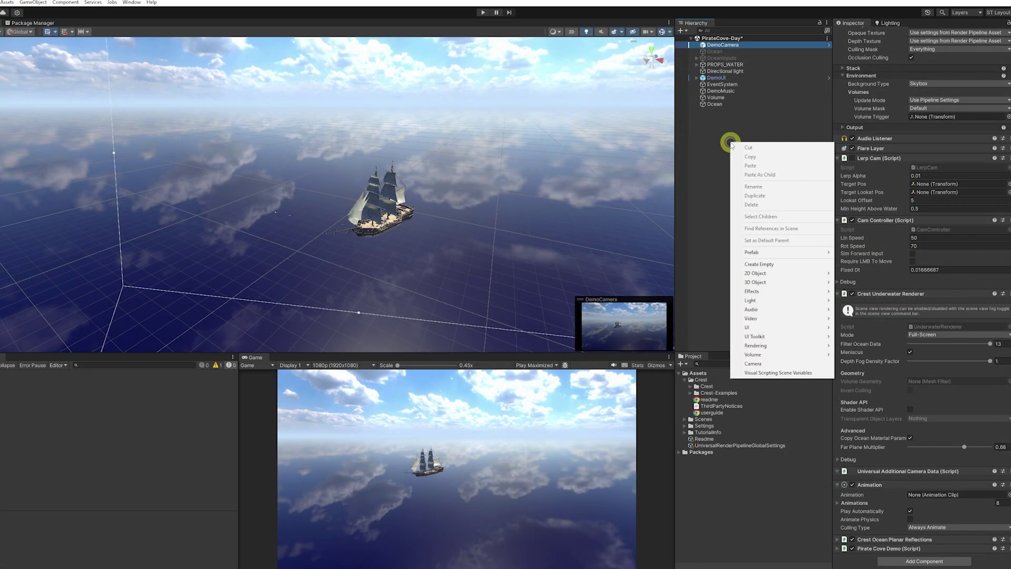
click(763, 265)
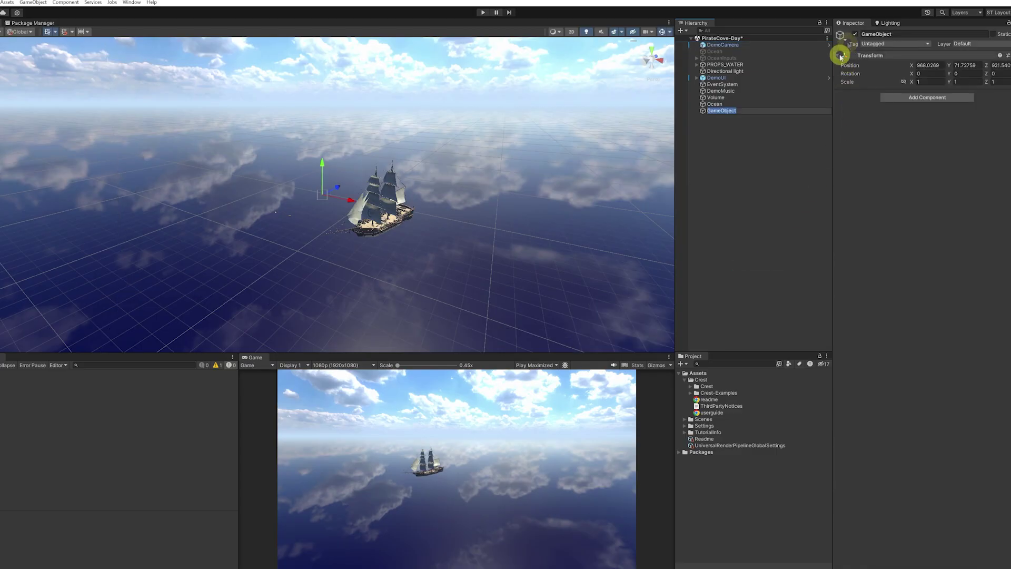
text(Waves)
key(Return)
right_click(841, 56)
click(854, 61)
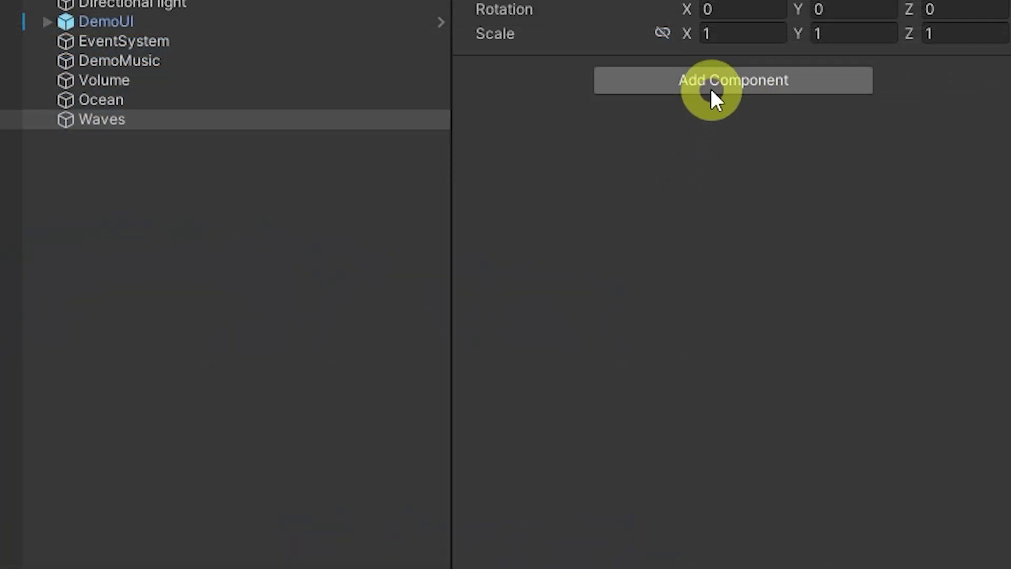
Add Crest Shape FFT to Waves and tune its wind turbulence and wave heading.
click(921, 99)
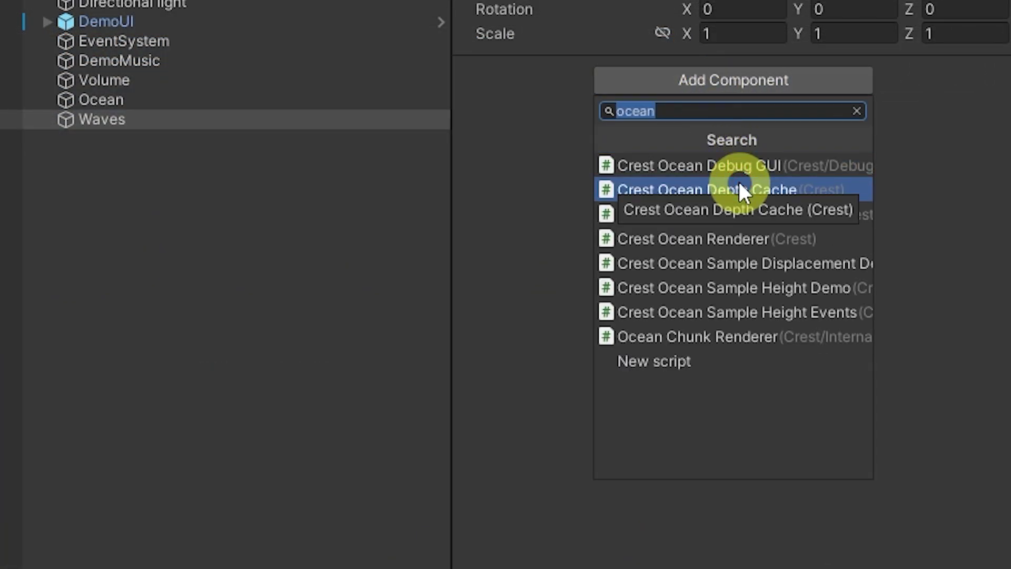
text(shape)
click(685, 165)
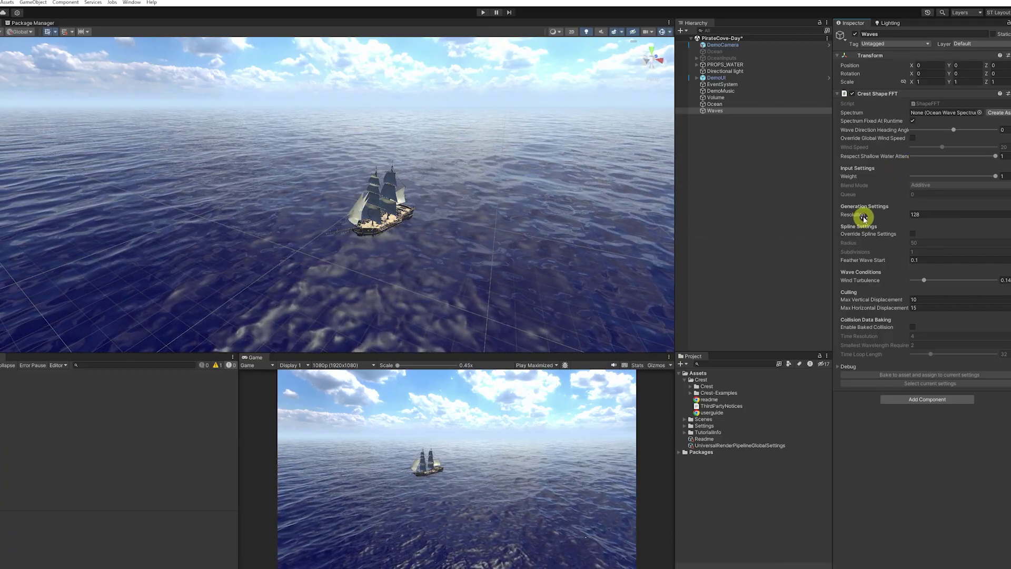
mouse_move(925, 280)
mouse_down()
mouse_move(959, 281)
mouse_move(905, 280)
mouse_move(939, 280)
mouse_move(926, 280)
mouse_up()
mouse_move(953, 130)
mouse_down()
mouse_move(980, 131)
mouse_move(959, 135)
mouse_up()
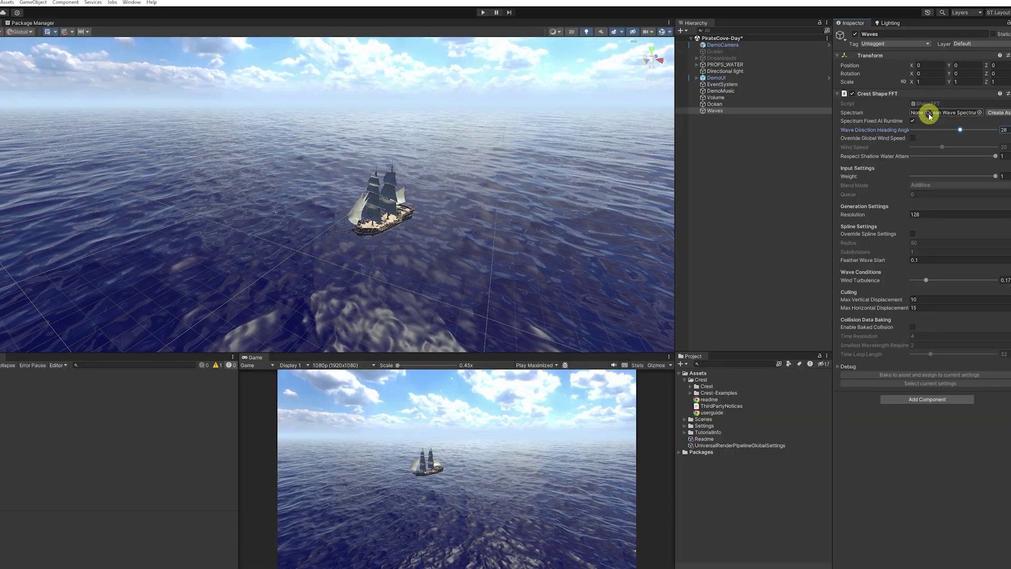
Create a MyOceanSpec spectrum asset and strengthen its 512 band.
click(998, 114)
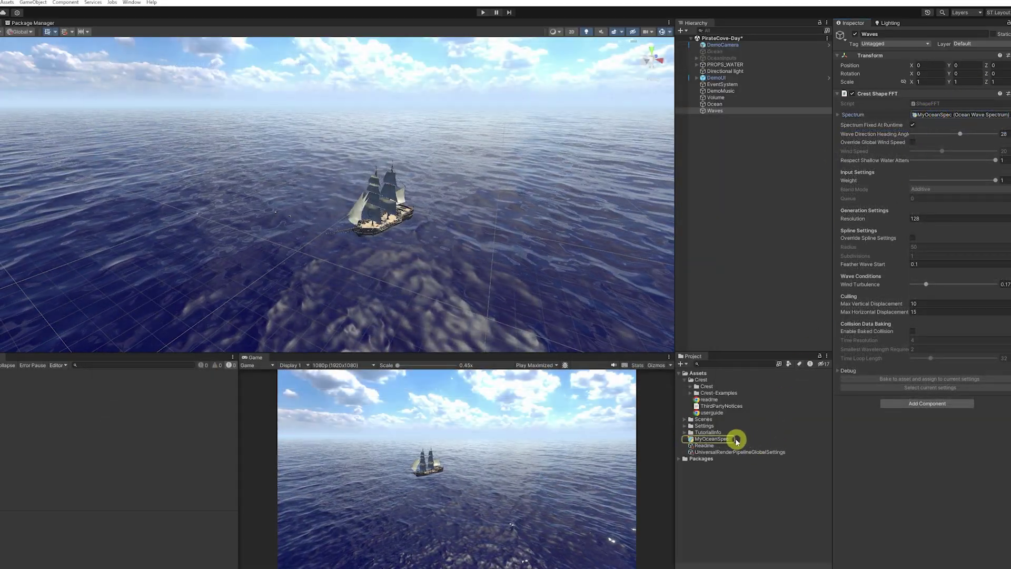
click(711, 439)
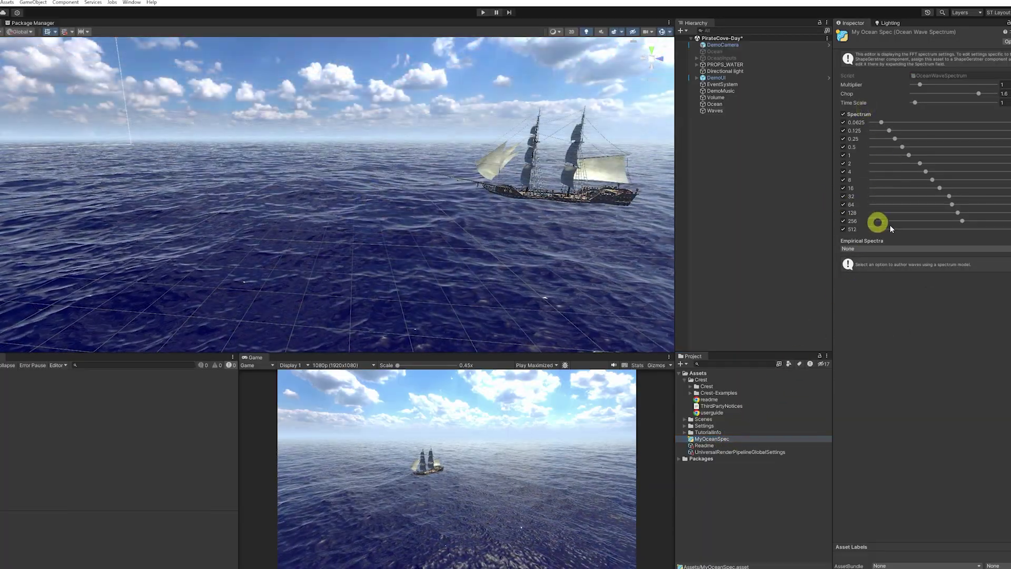
drag(903, 229, 967, 222)
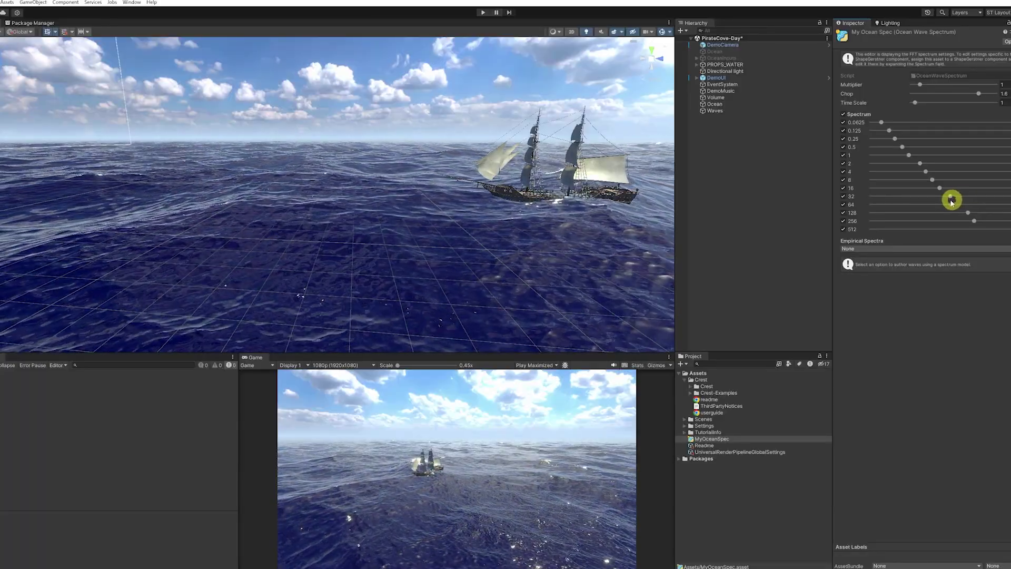
Set Ocean-Underwater's Foam Scale to 13.9 and Foam Feather to about 0.8.
click(726, 105)
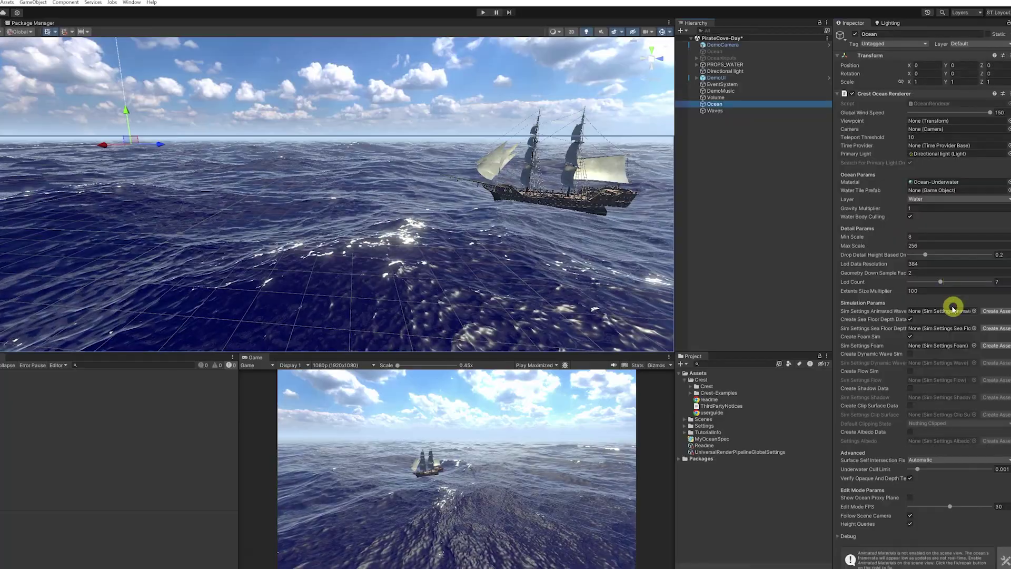
click(936, 182)
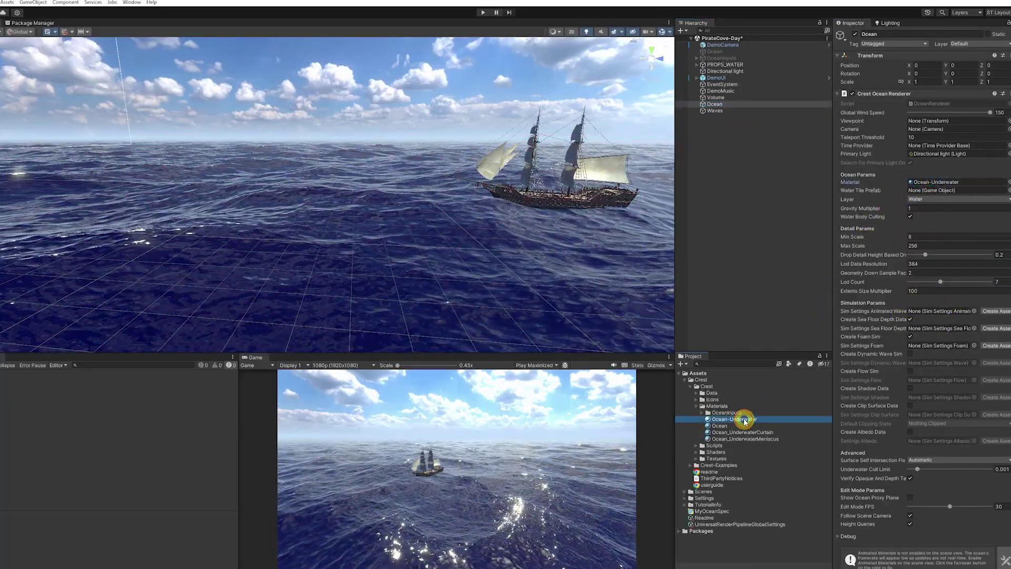
click(739, 419)
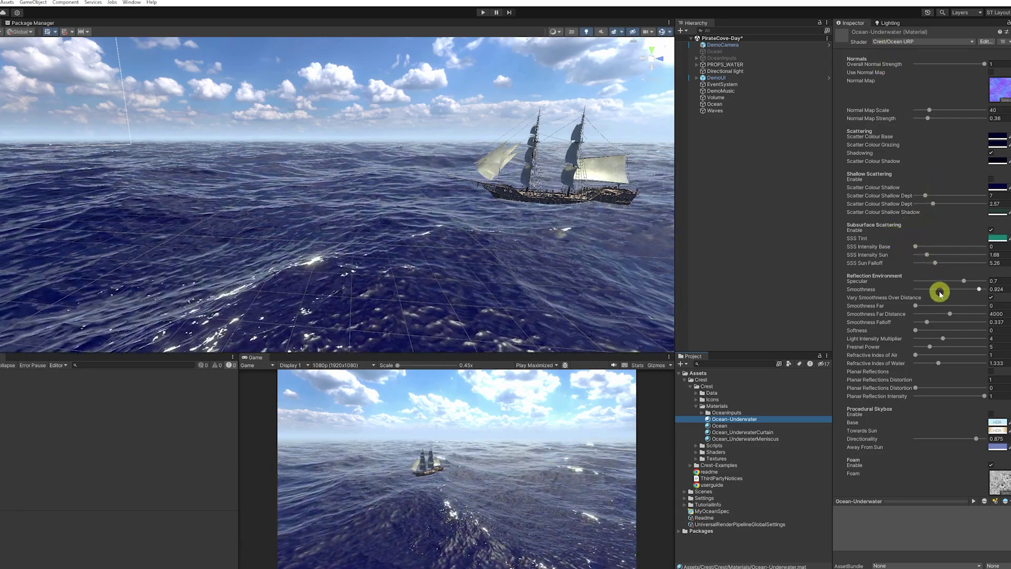
scroll(932, 323, down, 8)
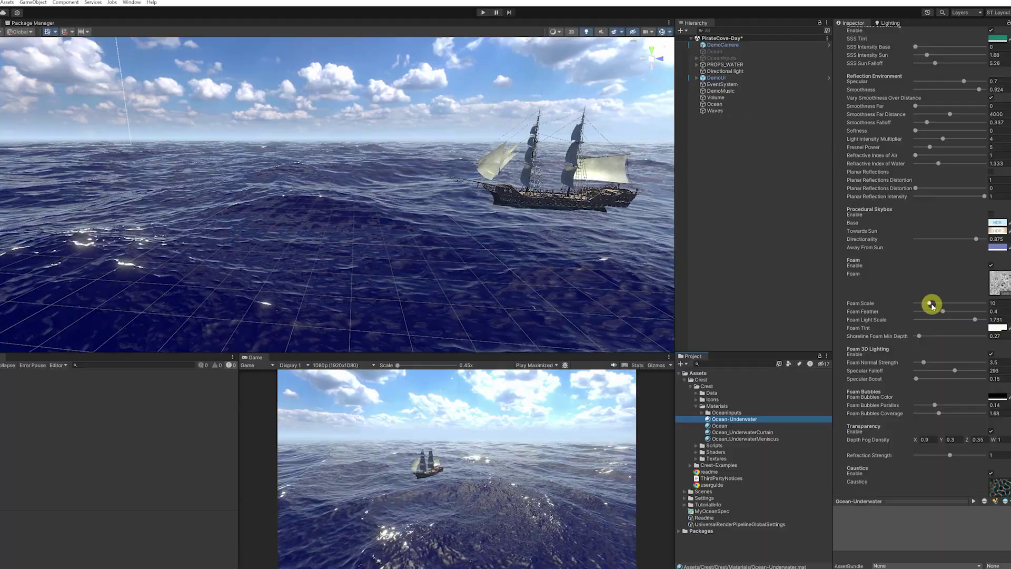
mouse_move(944, 304)
mouse_down()
mouse_move(970, 313)
mouse_move(935, 310)
mouse_up()
scroll(964, 316, down, 5)
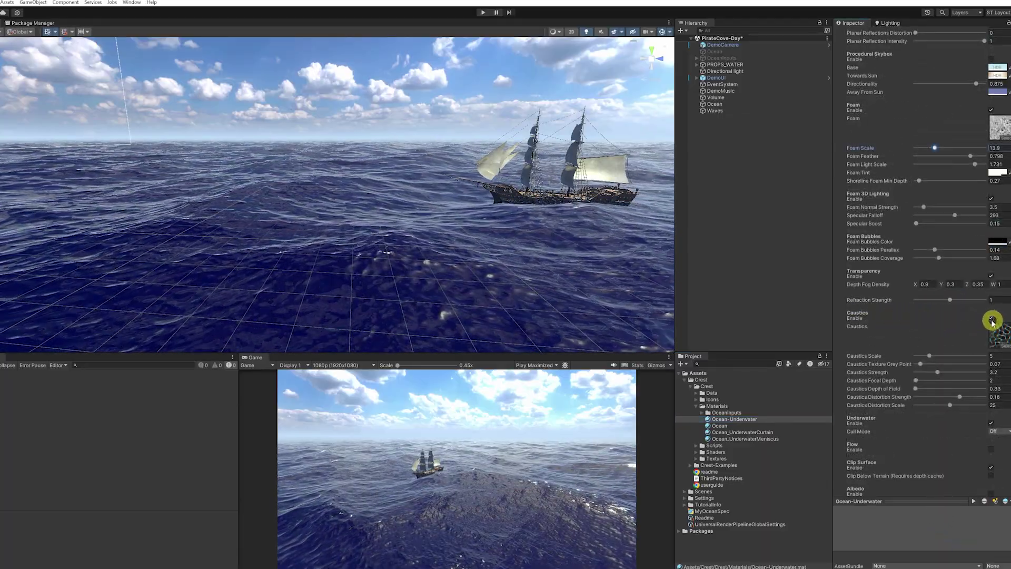
alt+drag(441, 303, 476, 230)
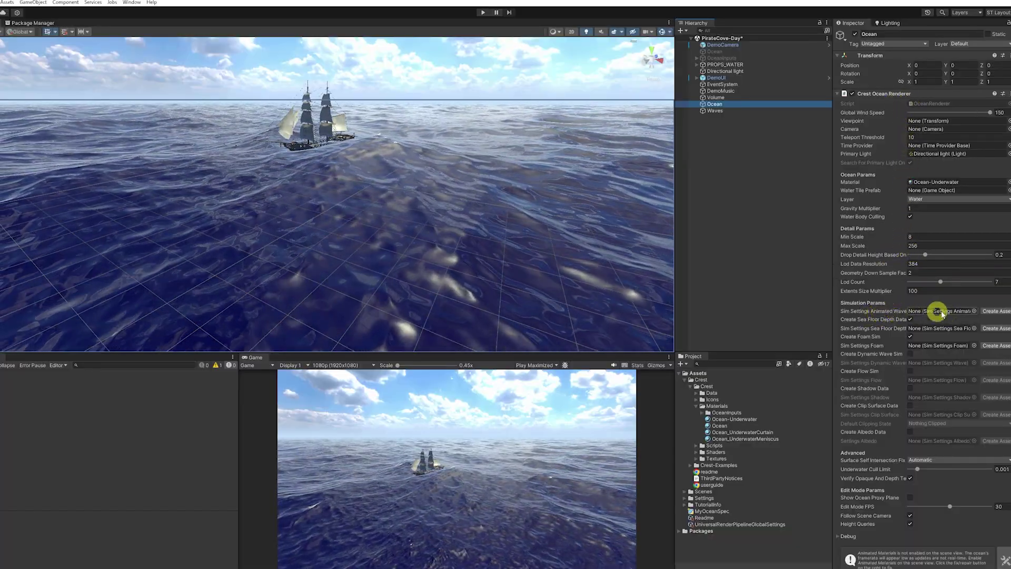
Create the MyAnimWaves settings asset and drop its Shallows Max Depth to the minimum.
click(988, 311)
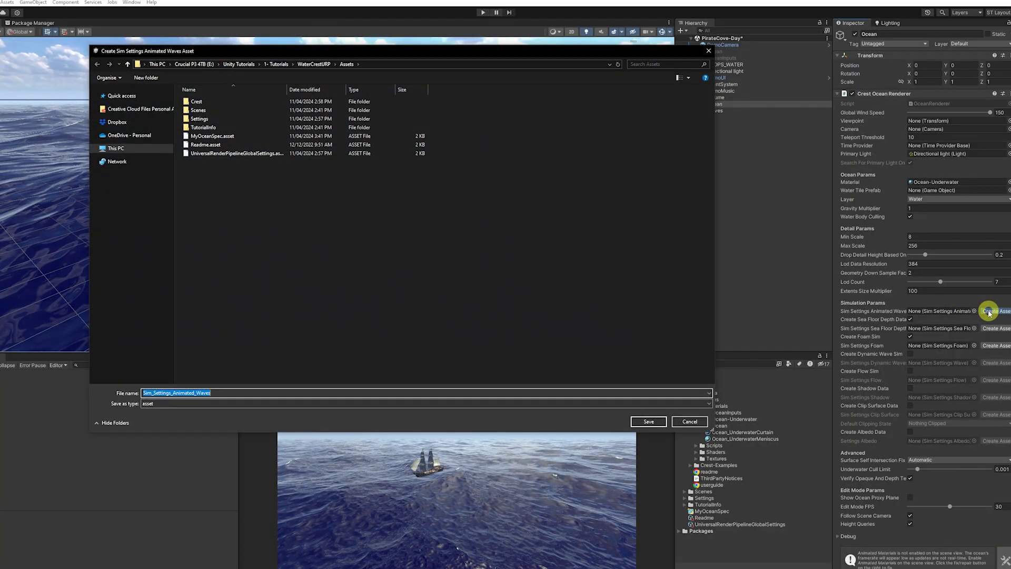
text(MyAnimWaves)
key(Return)
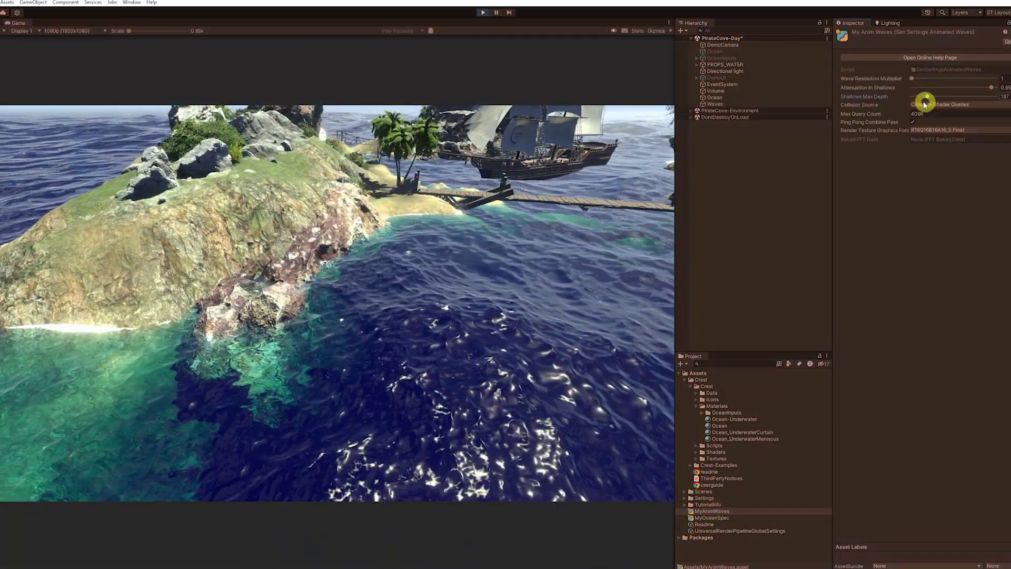
drag(925, 104, 895, 101)
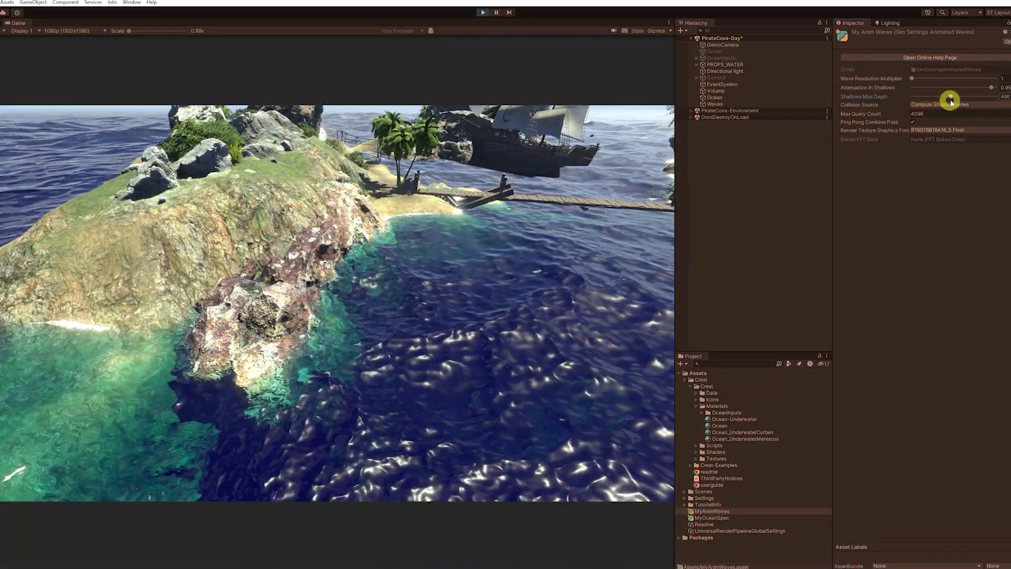
drag(965, 103, 919, 100)
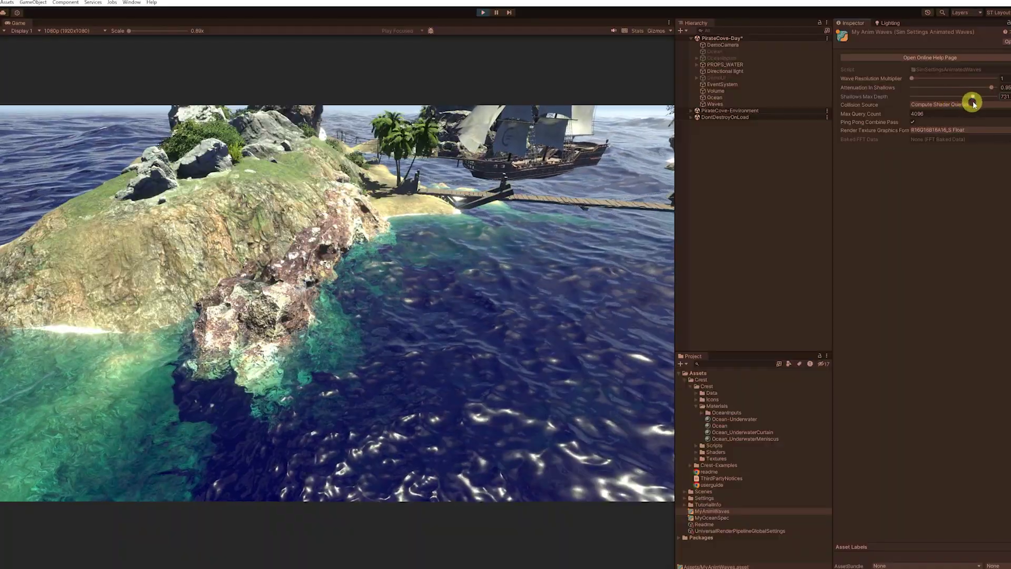
drag(963, 113, 903, 118)
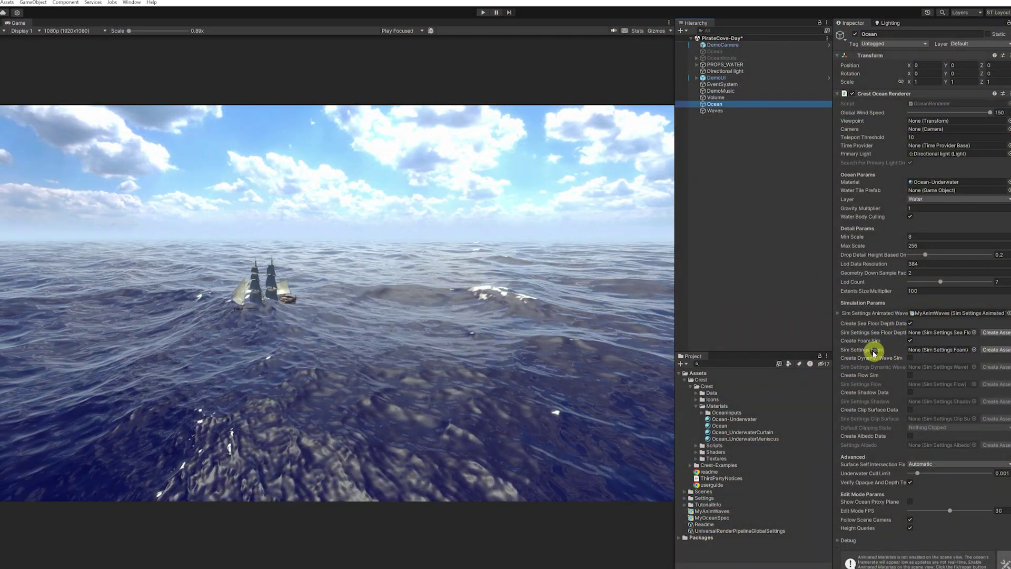
Begin creating a Sim Settings Foam asset in the Assets folder.
click(995, 350)
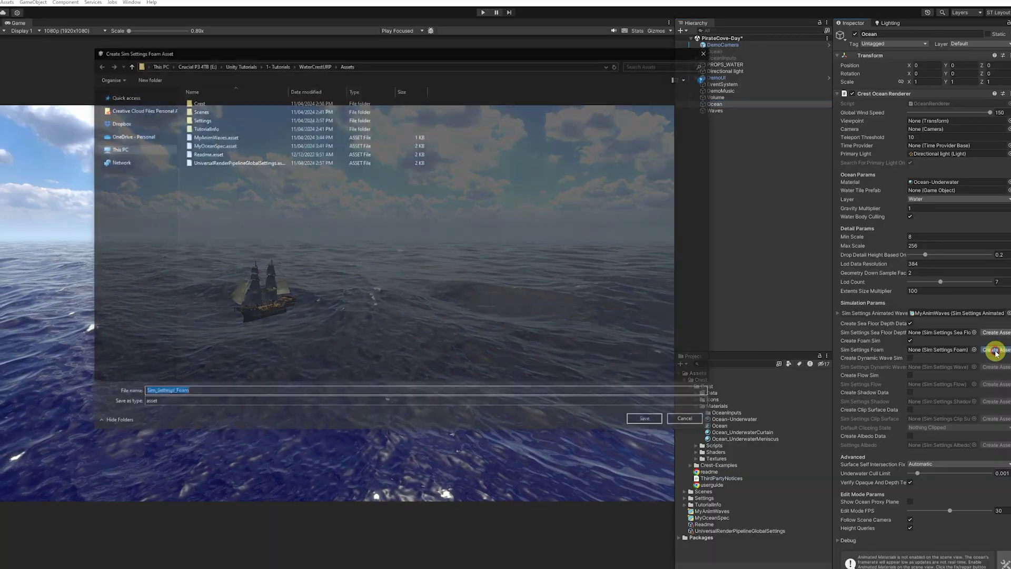